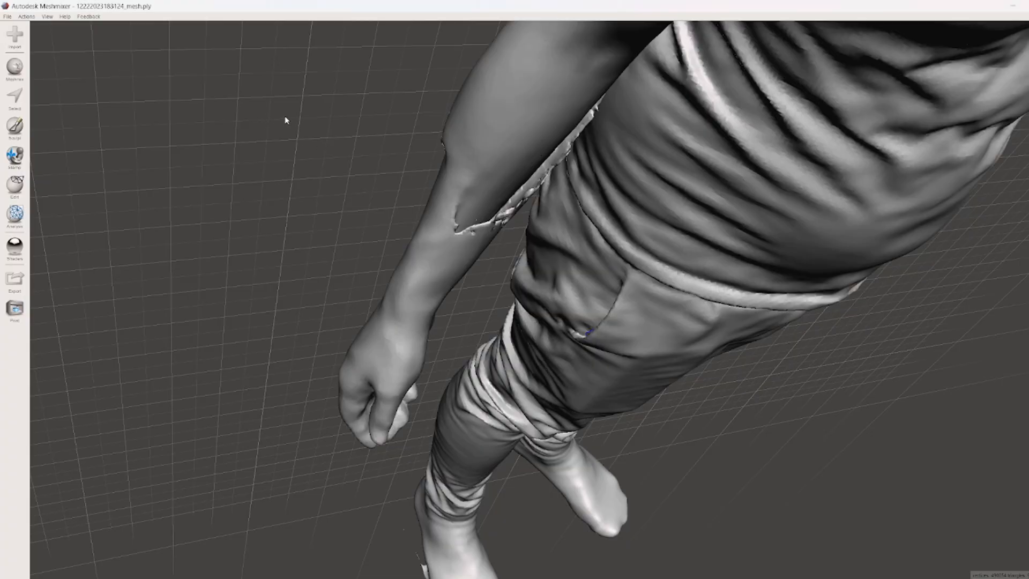
# Step: Select the cracked strip along the inner forearm with the Unwrap Brush at size 22, with back faces allowed
pyautogui.moveTo(286, 120); pyautogui.dragTo(230, 65, button='right')
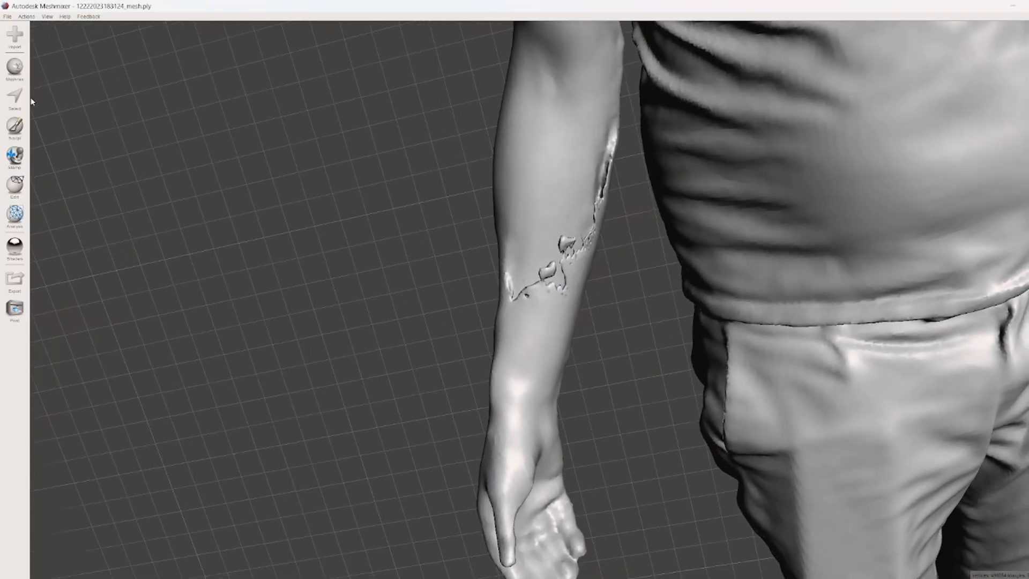
pyautogui.click(16, 99)
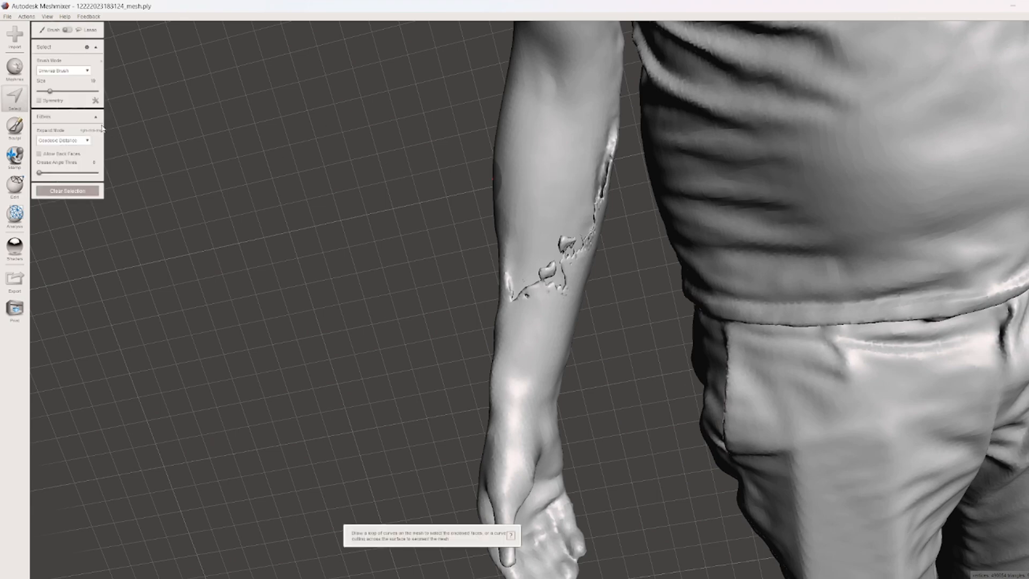
pyautogui.moveTo(48, 90); pyautogui.dragTo(52, 92)
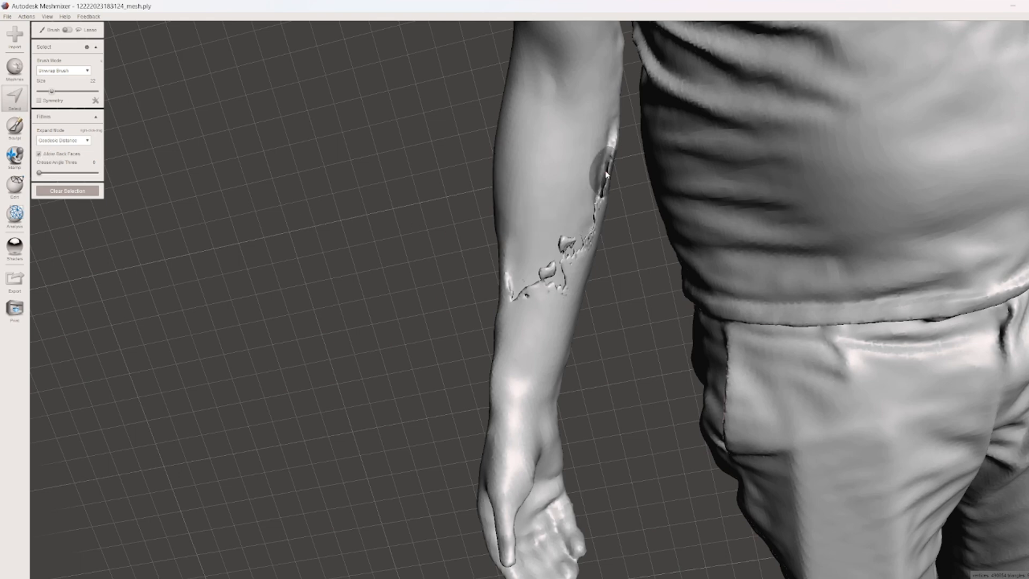
pyautogui.moveTo(605, 166); pyautogui.dragTo(569, 182, button='right')
pyautogui.click(649, 149)
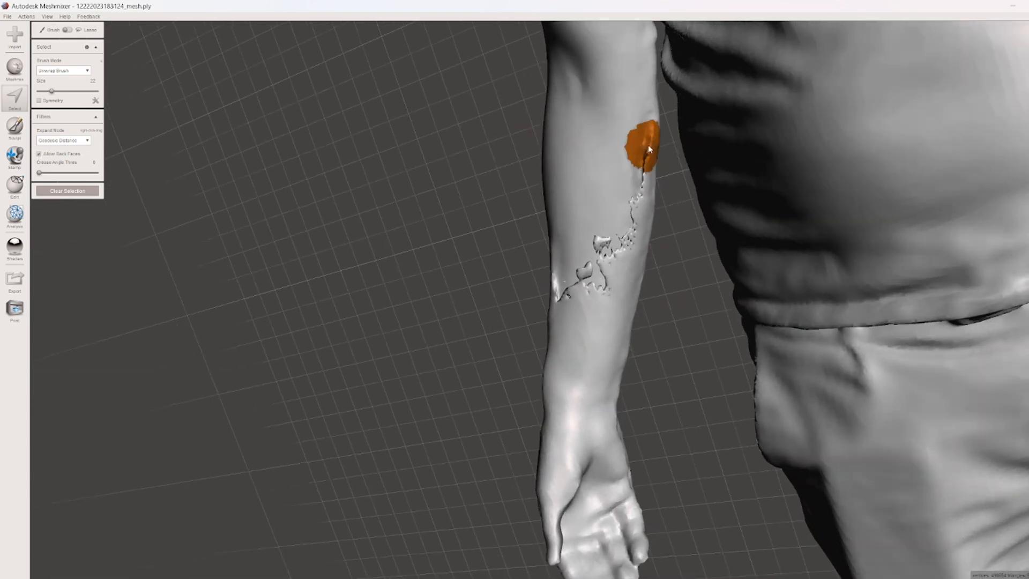
pyautogui.moveTo(649, 142); pyautogui.dragTo(640, 184)
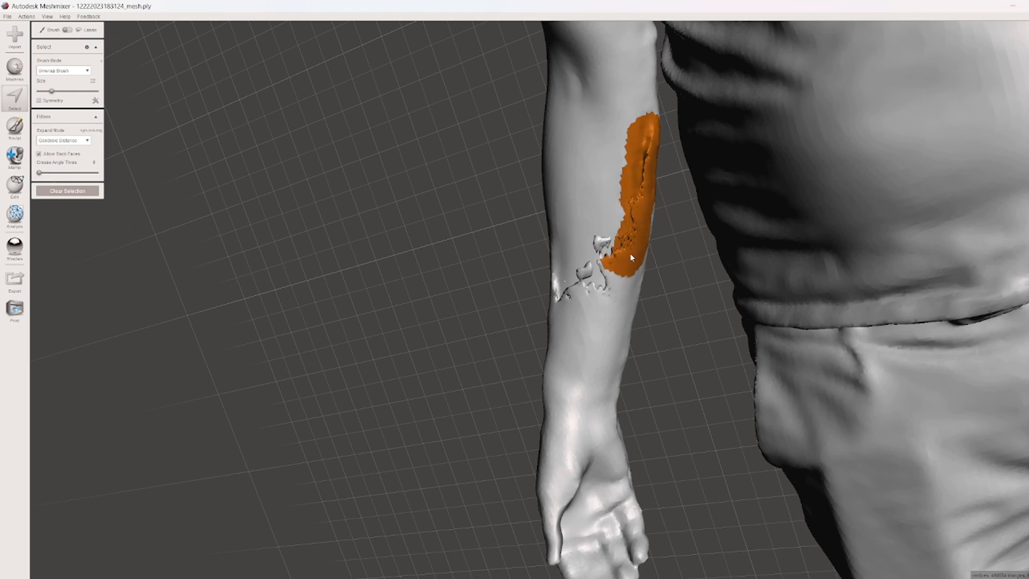
pyautogui.moveTo(609, 264)
pyautogui.mouseDown()
pyautogui.moveTo(604, 249)
pyautogui.moveTo(608, 289)
pyautogui.moveTo(564, 302)
pyautogui.moveTo(558, 294)
pyautogui.mouseUp()
pyautogui.moveTo(557, 294)
pyautogui.mouseDown(button='right')
pyautogui.moveTo(603, 322)
pyautogui.moveTo(506, 279)
pyautogui.moveTo(517, 255)
pyautogui.moveTo(489, 263)
pyautogui.moveTo(549, 294)
pyautogui.moveTo(530, 271)
pyautogui.mouseUp(button='right')
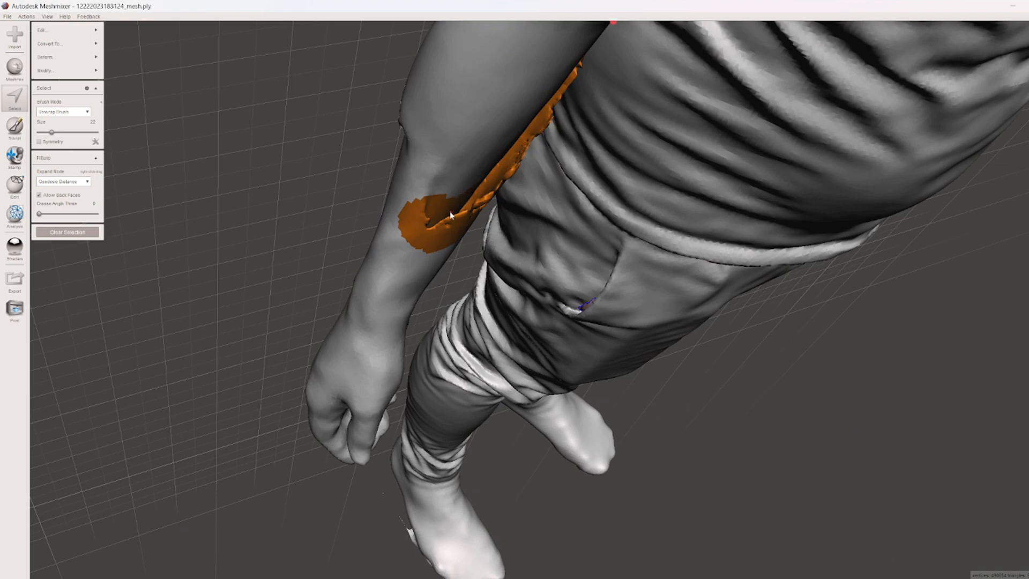
pyautogui.moveTo(450, 214); pyautogui.dragTo(398, 169, button='right')
# Step: Erase and fill the selected forearm strip using Smooth MVC with smoothing at 100, and inspect the patch in wireframe
pyautogui.click(74, 72)
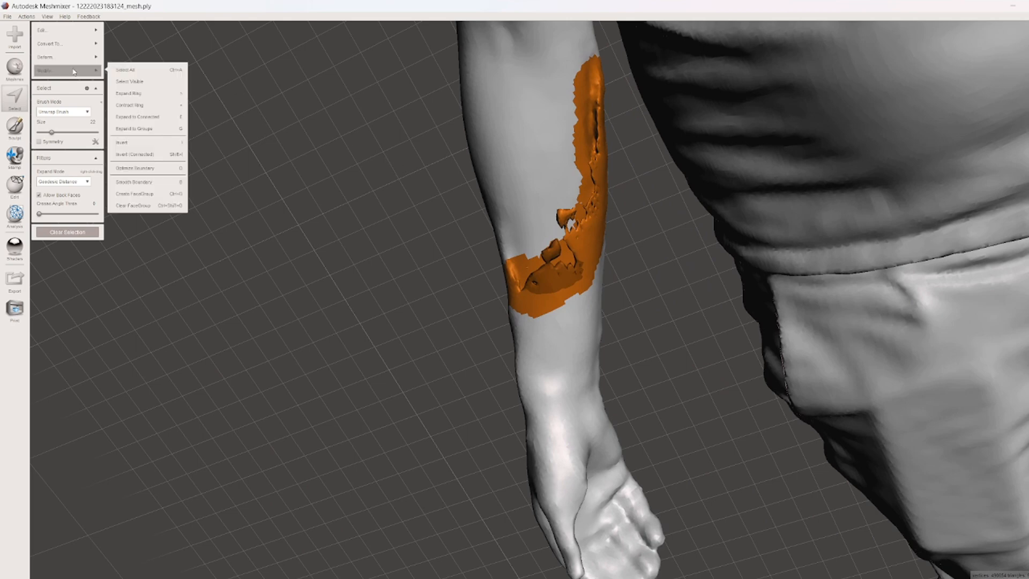
pyautogui.click(69, 30)
pyautogui.click(120, 35)
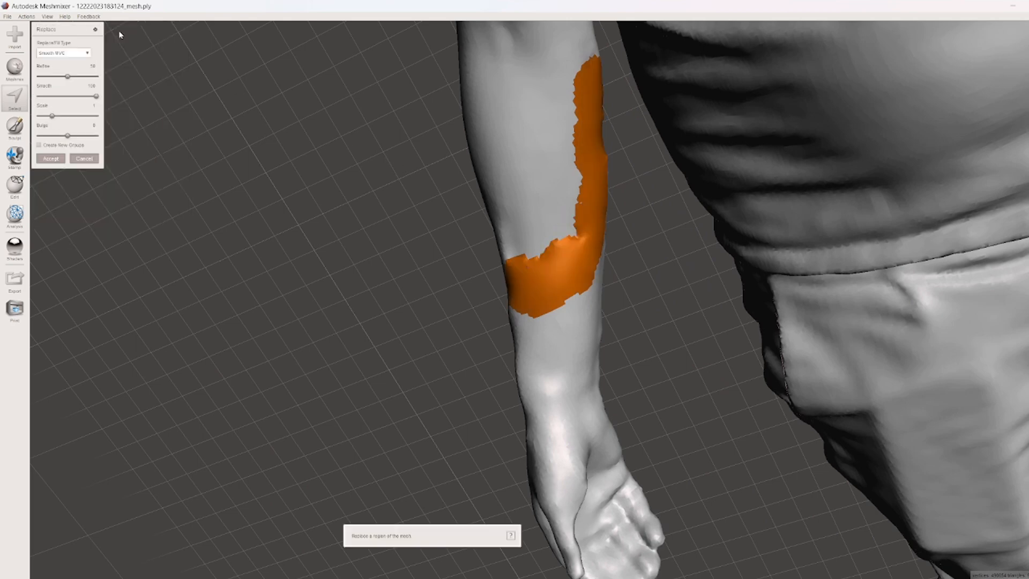
pyautogui.moveTo(484, 136)
pyautogui.mouseDown(button='right')
pyautogui.moveTo(560, 145)
pyautogui.moveTo(573, 133)
pyautogui.moveTo(550, 186)
pyautogui.moveTo(541, 266)
pyautogui.moveTo(588, 257)
pyautogui.moveTo(597, 241)
pyautogui.moveTo(602, 248)
pyautogui.moveTo(316, 205)
pyautogui.mouseUp(button='right')
pyautogui.press('w')
pyautogui.press('w')
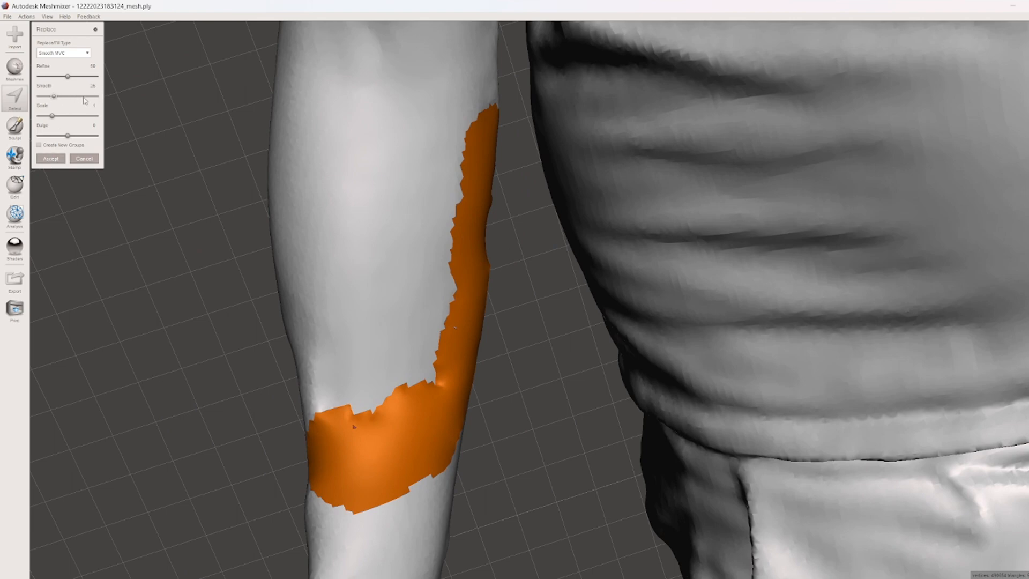
pyautogui.press('w')
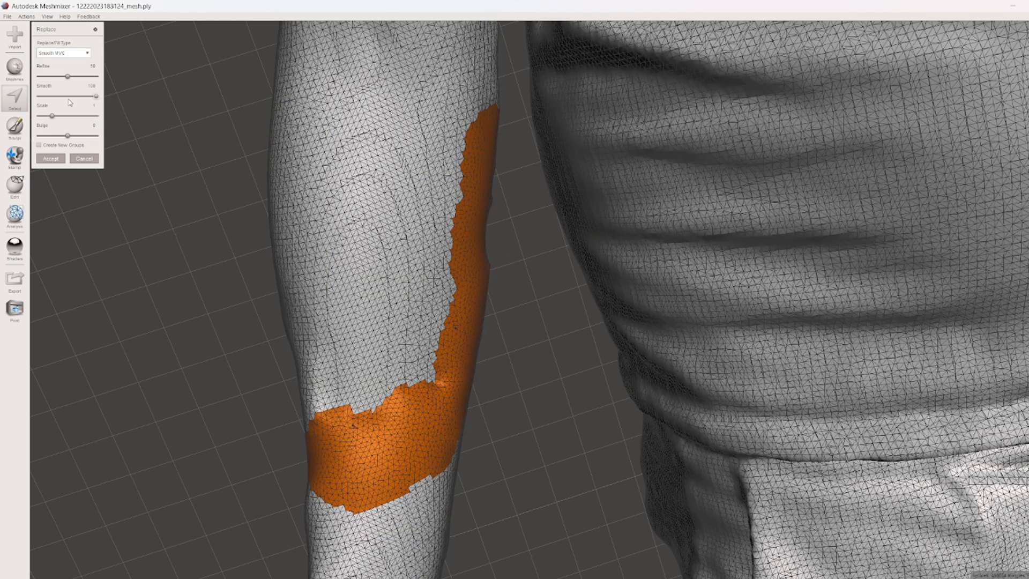
# Step: Lower the fill's scale to reduce the patch's bulge, accept the replacement and clear the selection
pyautogui.moveTo(53, 117); pyautogui.dragTo(43, 118)
pyautogui.moveTo(325, 295); pyautogui.dragTo(168, 190, button='right')
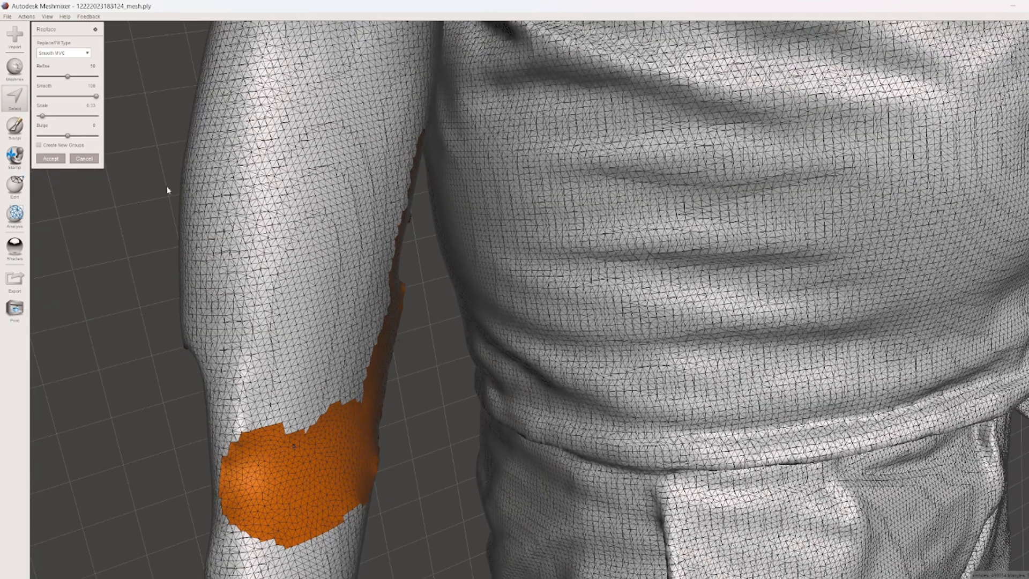
pyautogui.moveTo(45, 118); pyautogui.dragTo(47, 118)
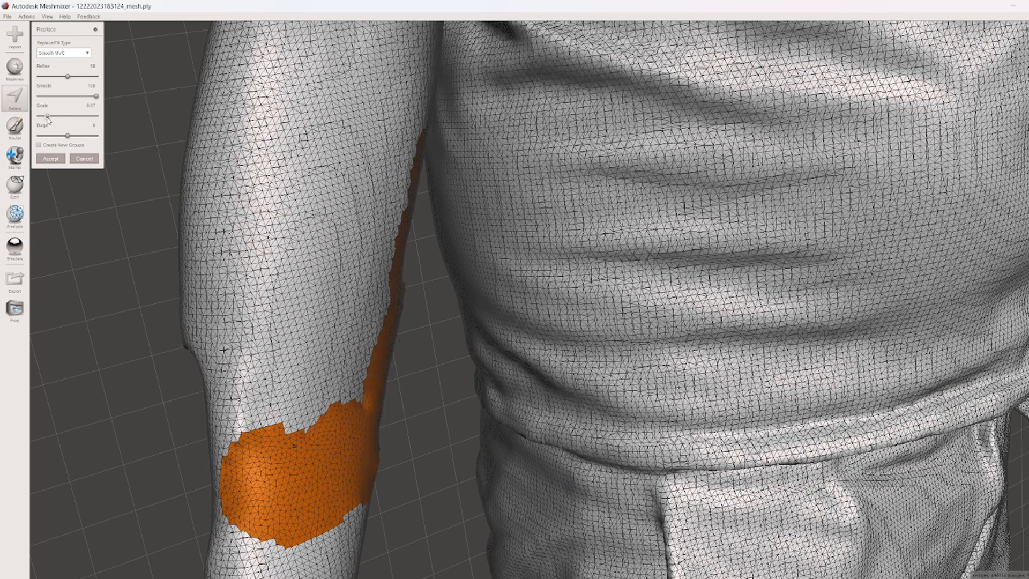
pyautogui.press('w')
pyautogui.moveTo(241, 219); pyautogui.dragTo(194, 153, button='right')
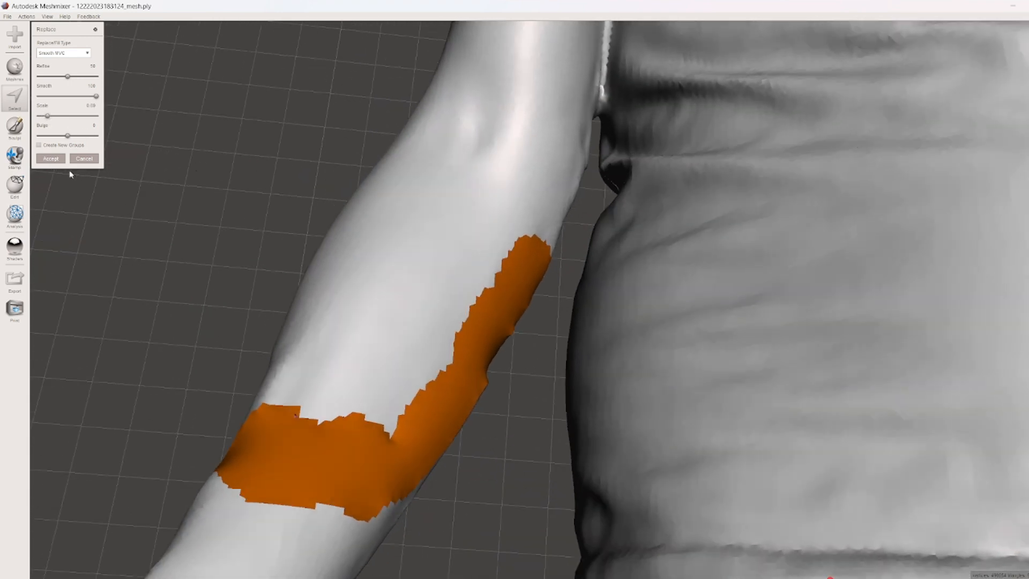
pyautogui.click(51, 159)
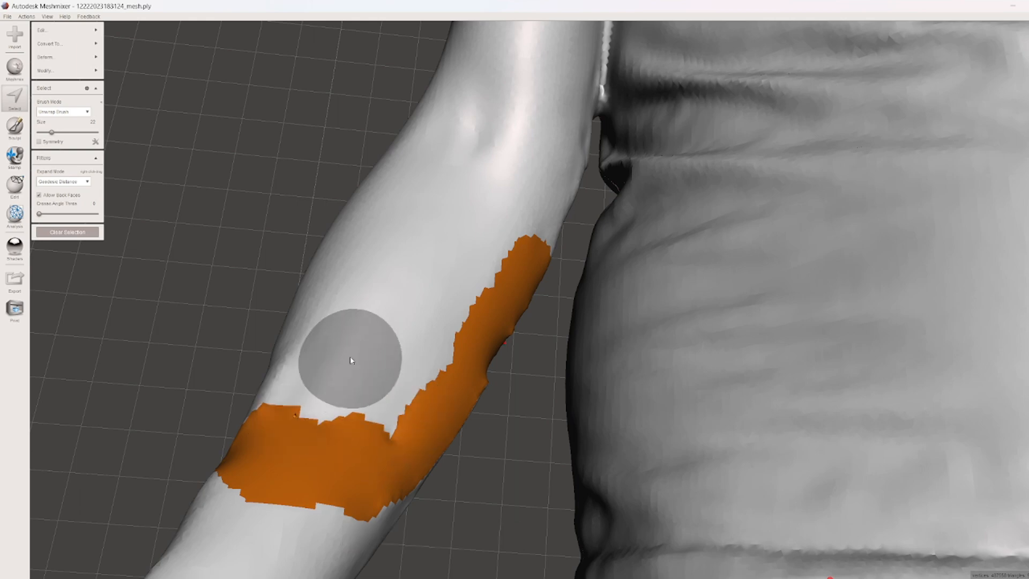
pyautogui.click(351, 356)
pyautogui.click(67, 231)
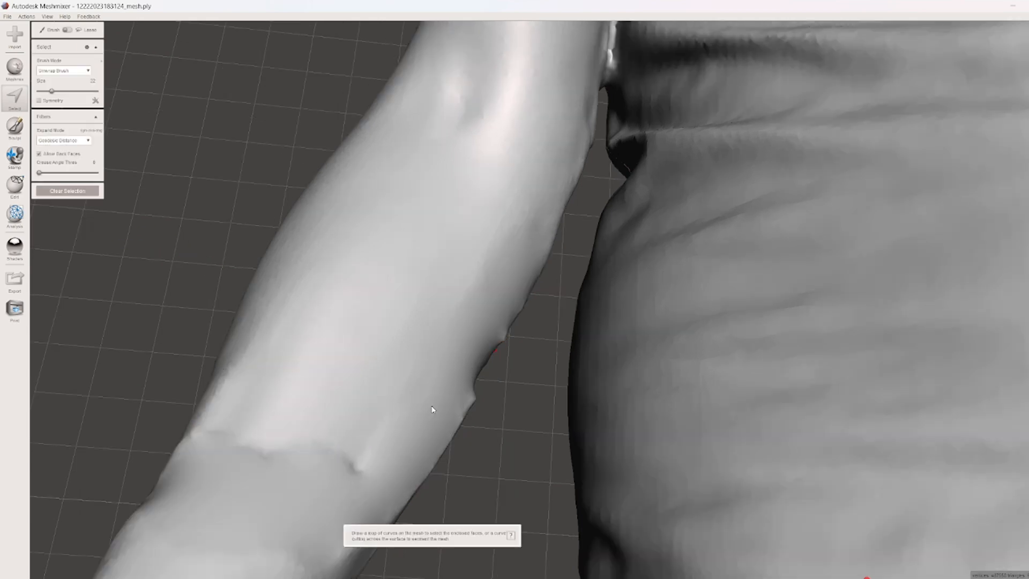
# Step: Smooth the uneven patch seam along the forearm's inner side with the sculpting smooth brush, using the wireframe display
pyautogui.scroll(5, 472, 408)
pyautogui.scroll(-8, 462, 401)
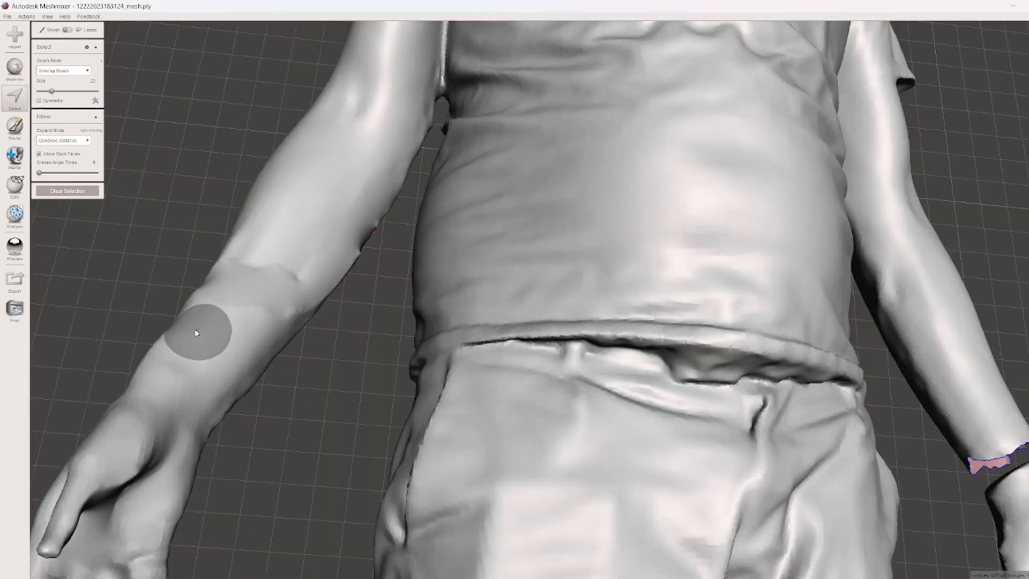
pyautogui.moveTo(196, 333)
pyautogui.mouseDown(button='right')
pyautogui.moveTo(287, 340)
pyautogui.moveTo(260, 315)
pyautogui.moveTo(319, 356)
pyautogui.moveTo(349, 401)
pyautogui.moveTo(230, 314)
pyautogui.mouseUp(button='right')
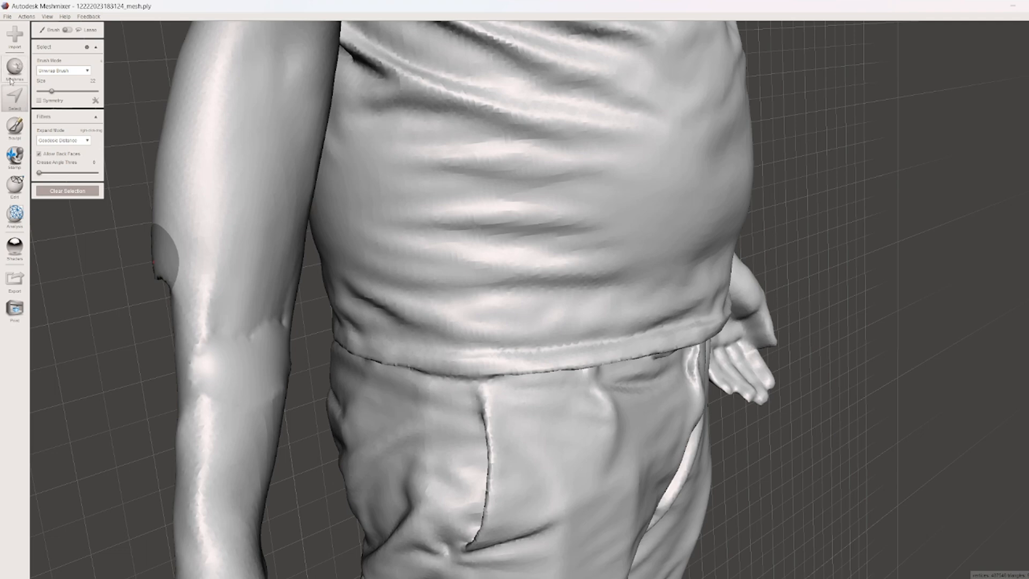
pyautogui.click(14, 126)
pyautogui.moveTo(64, 49)
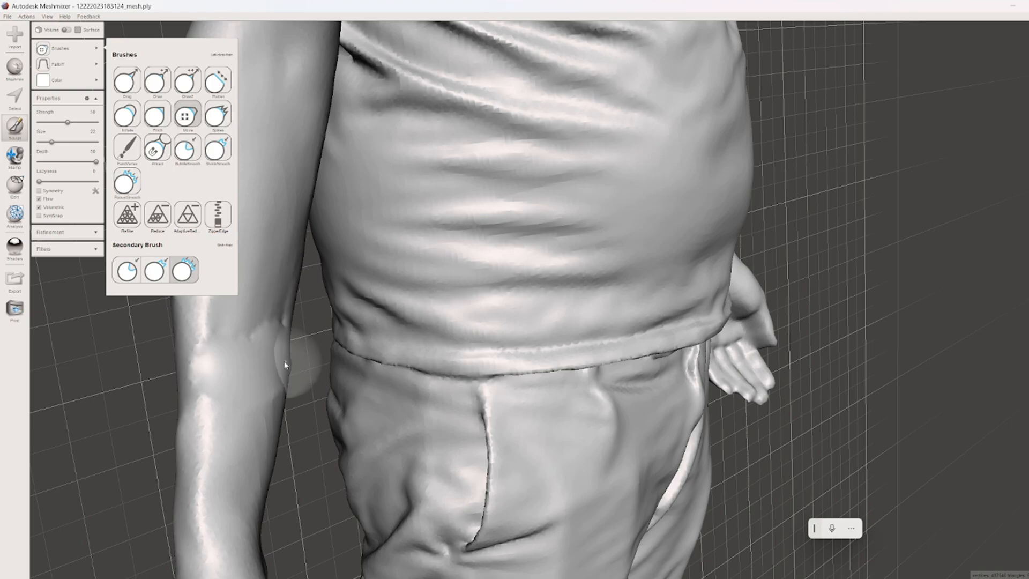
pyautogui.press('w')
pyautogui.scroll(3, 293, 349)
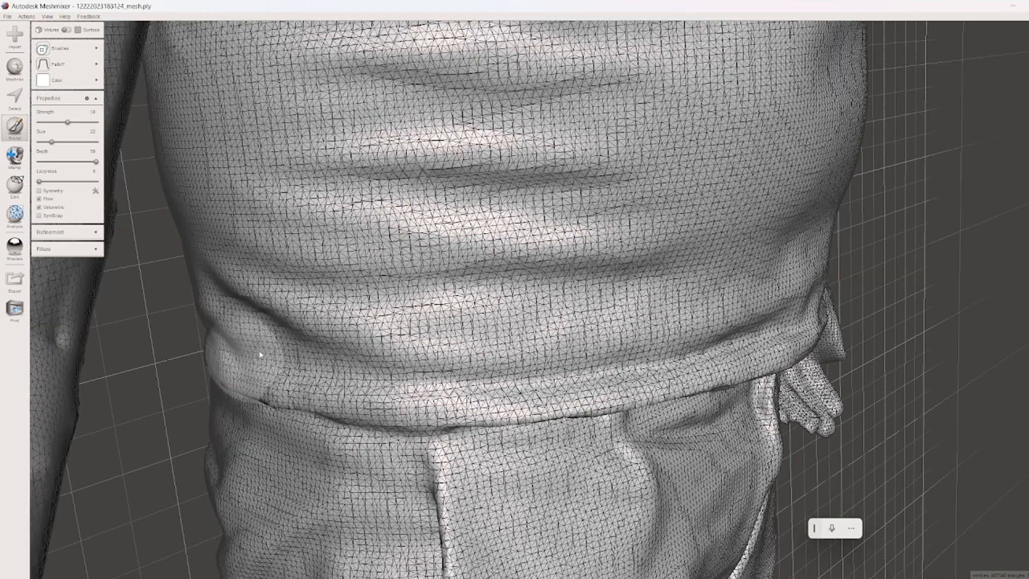
pyautogui.scroll(-4, 249, 354)
pyautogui.moveTo(453, 378); pyautogui.dragTo(513, 372, button='middle')
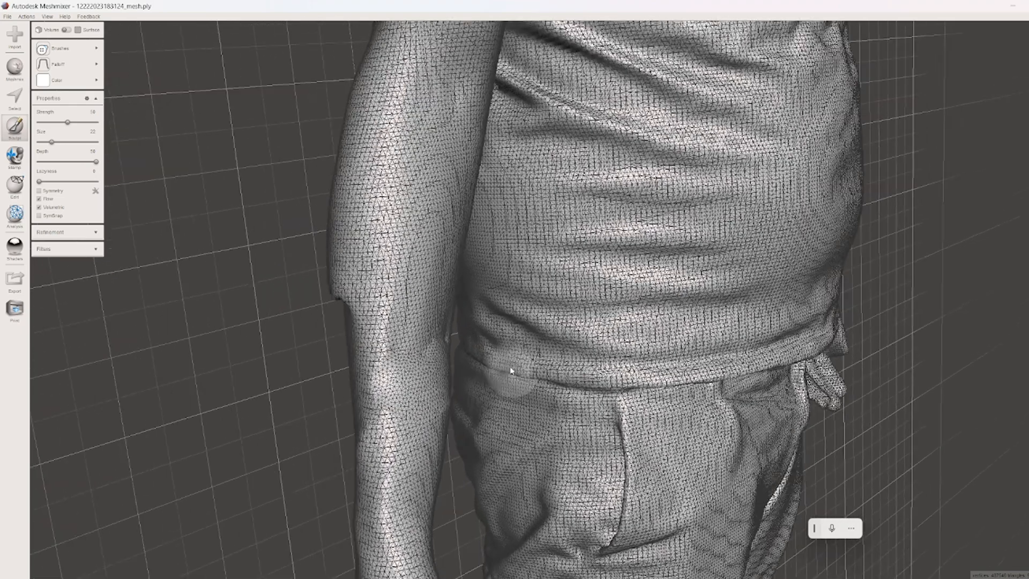
pyautogui.scroll(3, 482, 371)
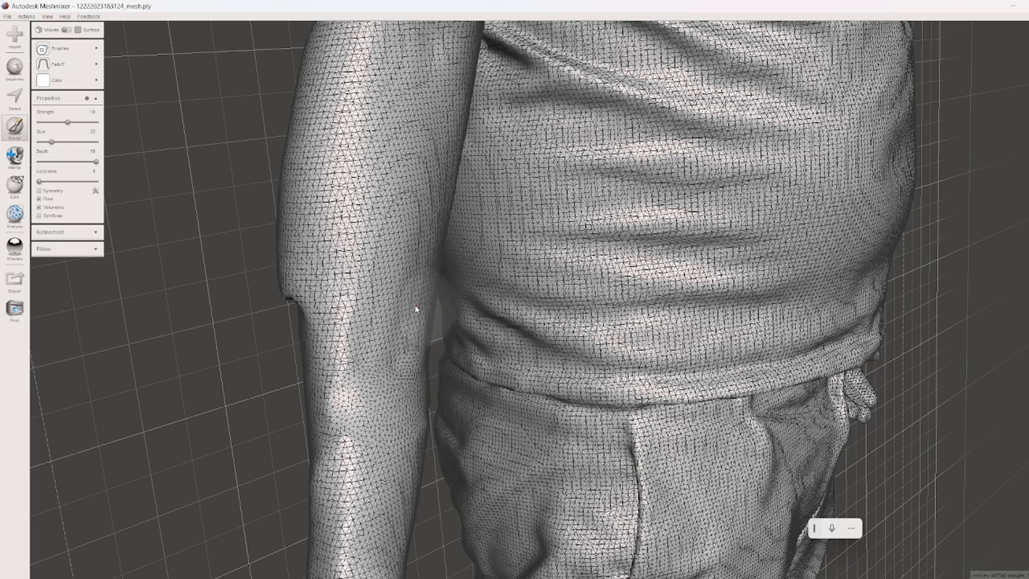
pyautogui.moveTo(413, 275)
pyautogui.mouseDown(button='right')
pyautogui.moveTo(467, 372)
pyautogui.moveTo(402, 386)
pyautogui.moveTo(495, 367)
pyautogui.moveTo(714, 387)
pyautogui.moveTo(313, 324)
pyautogui.moveTo(287, 293)
pyautogui.mouseUp(button='right')
pyautogui.scroll(3, 544, 375)
pyautogui.moveTo(333, 322); pyautogui.dragTo(309, 310, button='right')
pyautogui.keyDown('shift'); pyautogui.moveTo(445, 328); pyautogui.dragTo(442, 328); pyautogui.keyUp('shift')
pyautogui.keyDown('shift'); pyautogui.moveTo(451, 279); pyautogui.dragTo(453, 268); pyautogui.keyUp('shift')
pyautogui.moveTo(453, 268)
pyautogui.mouseDown(button='right')
pyautogui.moveTo(437, 270)
pyautogui.moveTo(420, 241)
pyautogui.moveTo(459, 450)
pyautogui.moveTo(454, 466)
pyautogui.moveTo(429, 475)
pyautogui.mouseUp(button='right')
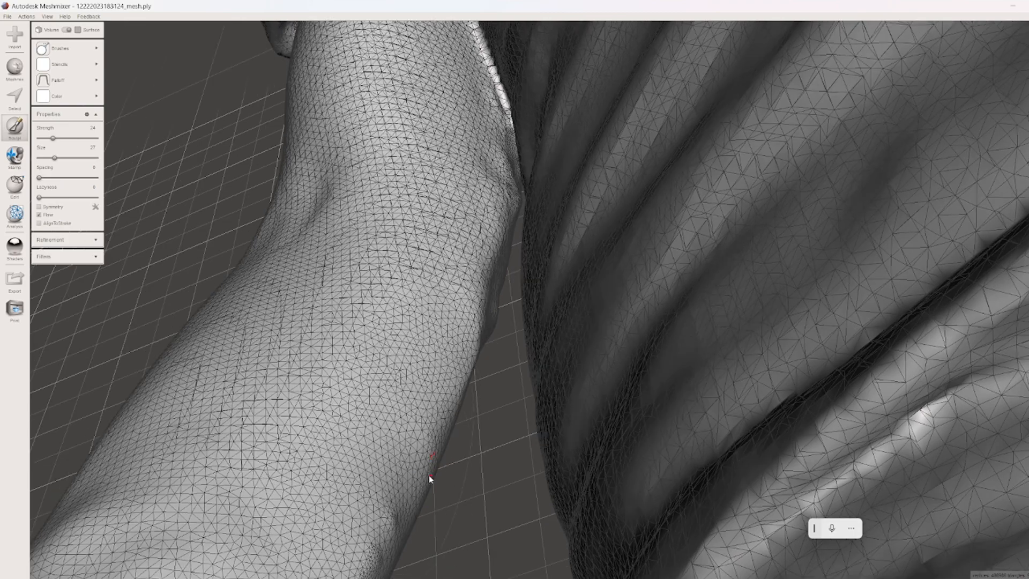
# Step: Smooth the remaining ridges lower on the forearm with further smooth-brush strokes
pyautogui.moveTo(443, 371)
pyautogui.keyDown('shift'); pyautogui.mouseDown()
pyautogui.moveTo(443, 355)
pyautogui.moveTo(409, 412)
pyautogui.mouseUp(); pyautogui.keyUp('shift')
pyautogui.moveTo(410, 412); pyautogui.dragTo(376, 497, button='right')
pyautogui.scroll(-5, 368, 496)
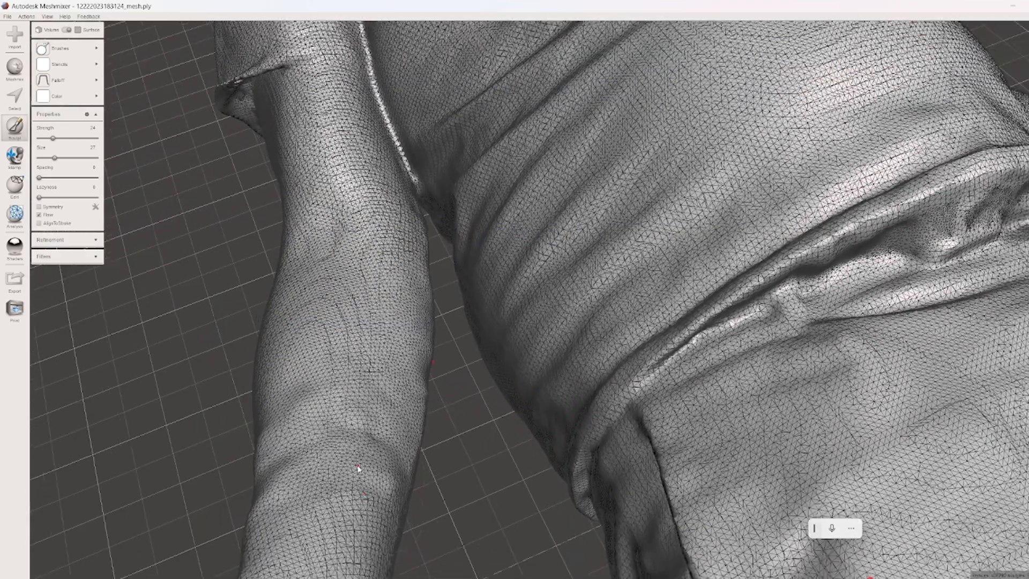
pyautogui.keyDown('shift'); pyautogui.moveTo(379, 431); pyautogui.dragTo(377, 430); pyautogui.keyUp('shift')
pyautogui.keyDown('shift'); pyautogui.moveTo(405, 378); pyautogui.dragTo(397, 363); pyautogui.keyUp('shift')
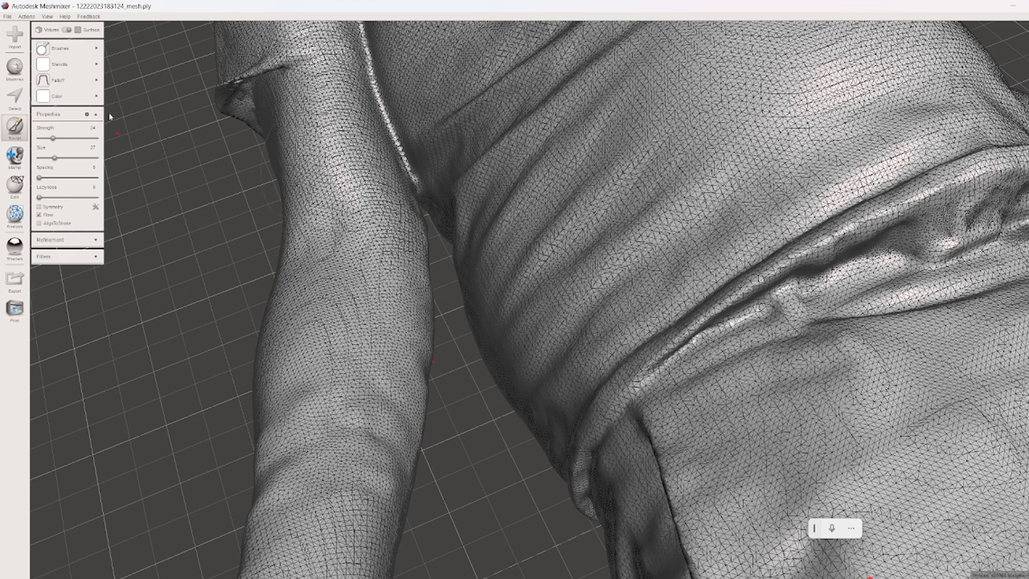
# Step: Brush-select the whole repaired inner area of the forearm, from below the elbow towards the wrist
pyautogui.click(12, 106)
pyautogui.moveTo(356, 202)
pyautogui.mouseDown()
pyautogui.moveTo(374, 232)
pyautogui.moveTo(373, 332)
pyautogui.moveTo(329, 439)
pyautogui.moveTo(340, 459)
pyautogui.moveTo(383, 407)
pyautogui.moveTo(404, 248)
pyautogui.mouseUp()
pyautogui.moveTo(390, 385); pyautogui.dragTo(381, 445)
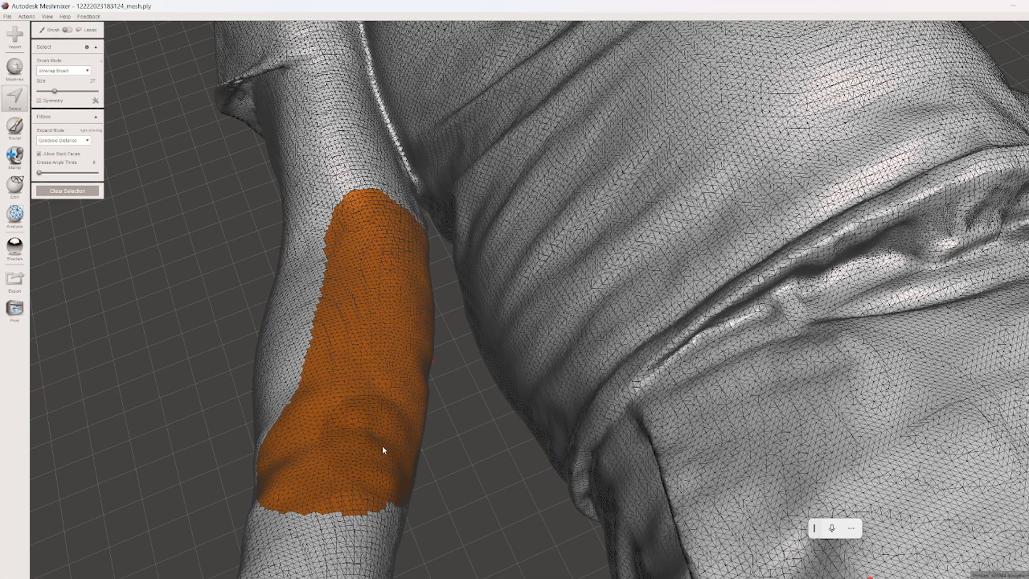
pyautogui.moveTo(381, 446)
pyautogui.mouseDown(button='right')
pyautogui.moveTo(358, 443)
pyautogui.moveTo(381, 429)
pyautogui.moveTo(354, 447)
pyautogui.moveTo(395, 413)
pyautogui.moveTo(319, 390)
pyautogui.moveTo(340, 409)
pyautogui.mouseUp(button='right')
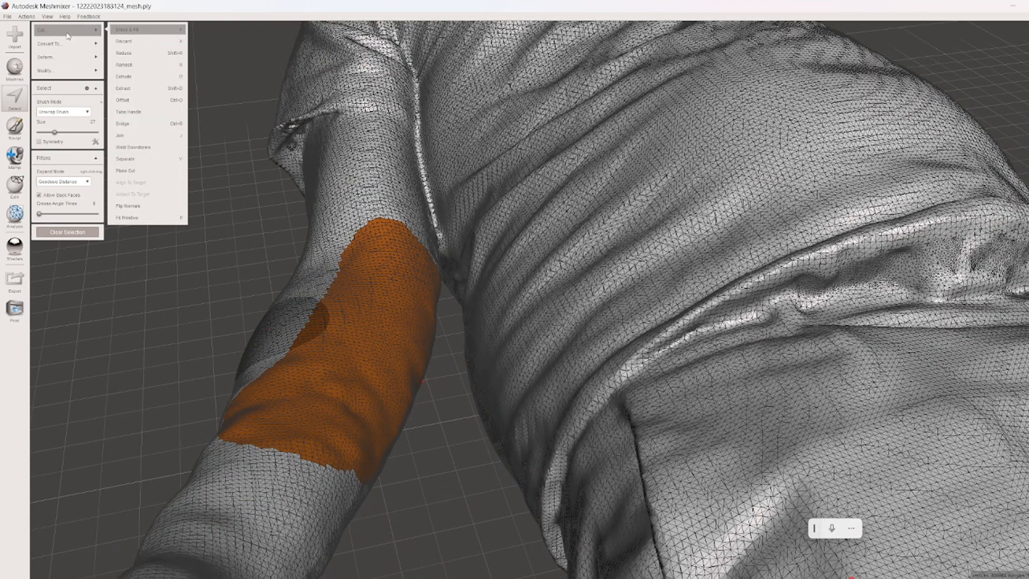
# Step: Apply the Smooth deformation to the selected forearm area with Shape Preserving and smoothing scale 100, and start it a second time
pyautogui.click(120, 57)
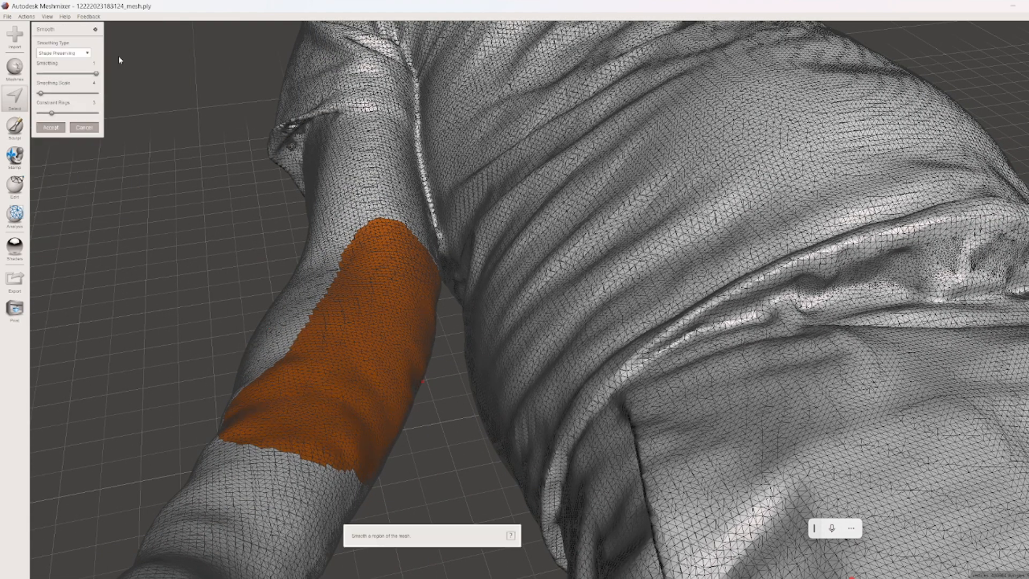
pyautogui.moveTo(47, 94); pyautogui.dragTo(104, 103)
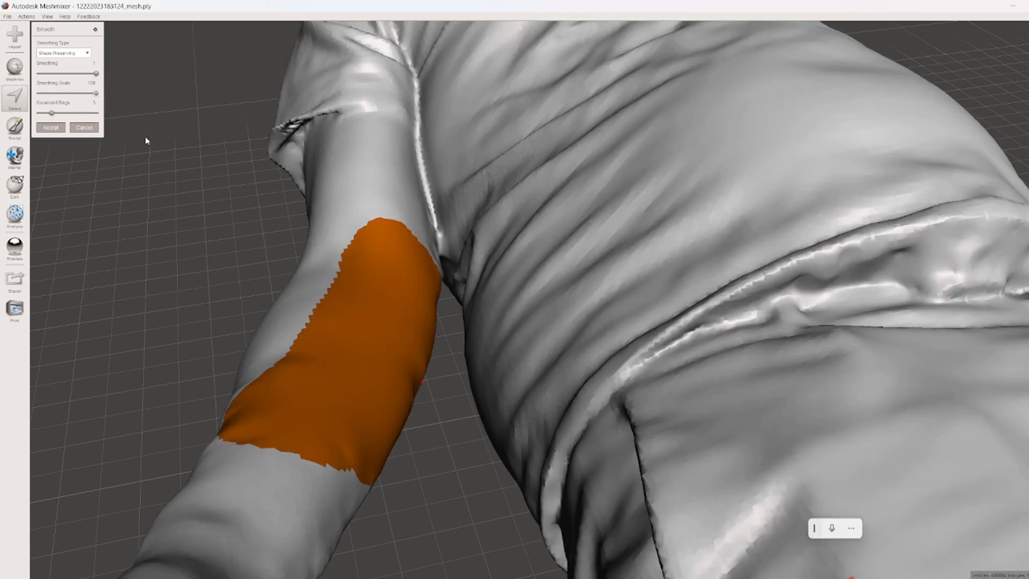
pyautogui.moveTo(146, 140); pyautogui.dragTo(411, 330, button='right')
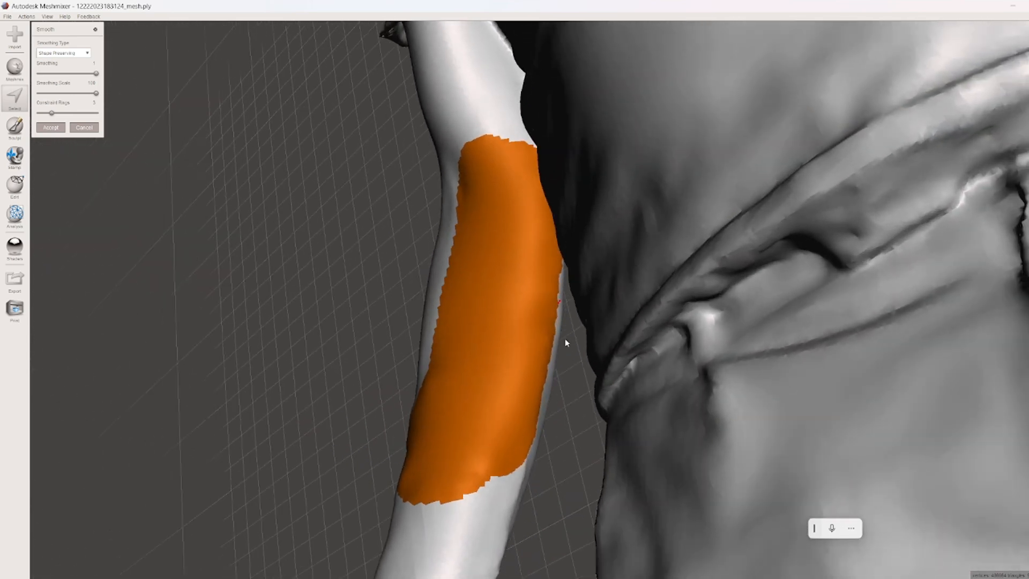
pyautogui.click(50, 127)
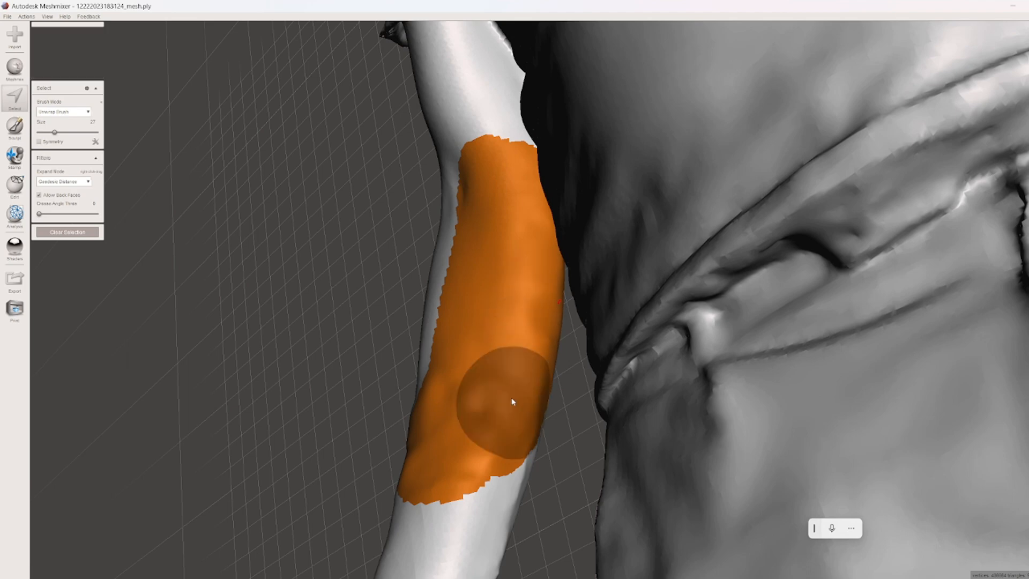
pyautogui.moveTo(59, 73)
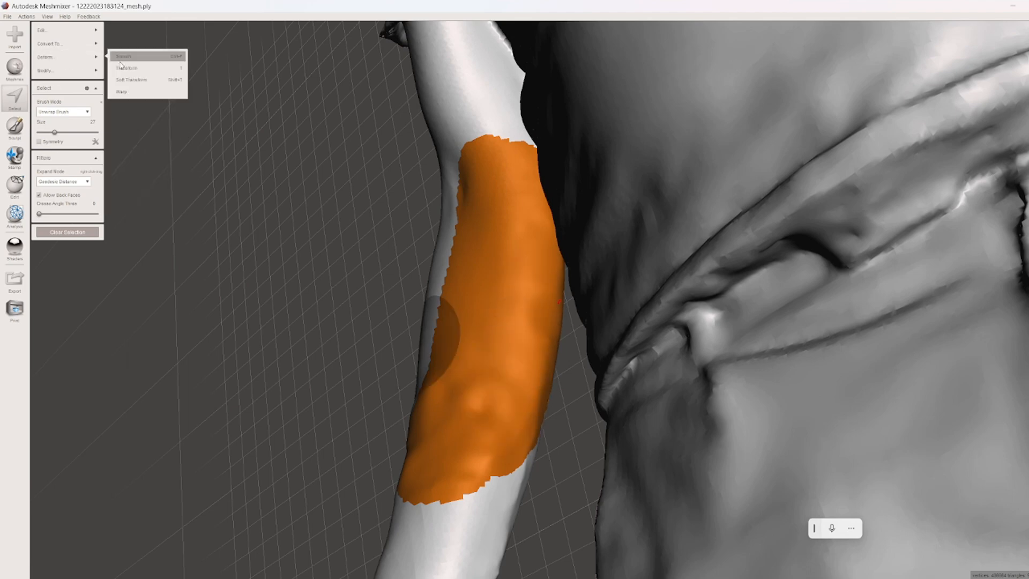
pyautogui.click(143, 58)
# Step: Lasso-select the ragged forearm and hand ends facing the wrist gap and discard the selected faces
pyautogui.moveTo(326, 248); pyautogui.dragTo(473, 246, button='right')
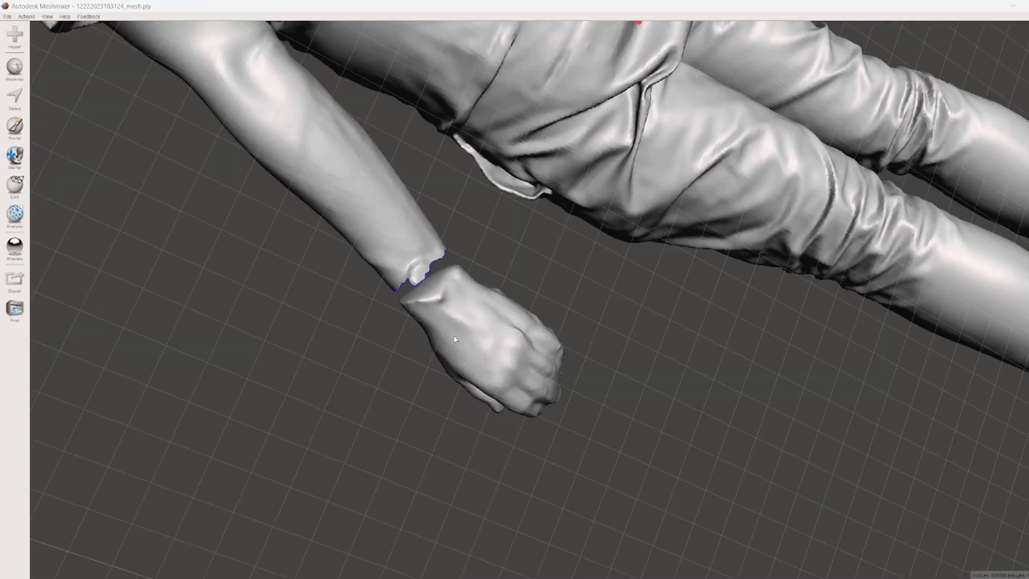
pyautogui.scroll(5, 387, 338)
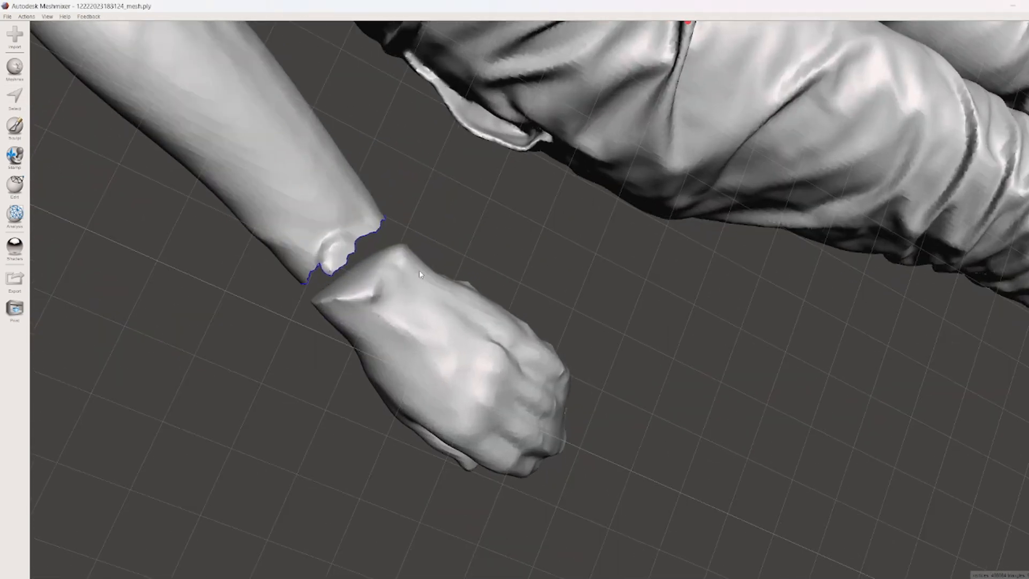
pyautogui.moveTo(420, 271)
pyautogui.mouseDown(button='right')
pyautogui.moveTo(410, 231)
pyautogui.moveTo(457, 278)
pyautogui.moveTo(421, 257)
pyautogui.moveTo(430, 254)
pyautogui.mouseUp(button='right')
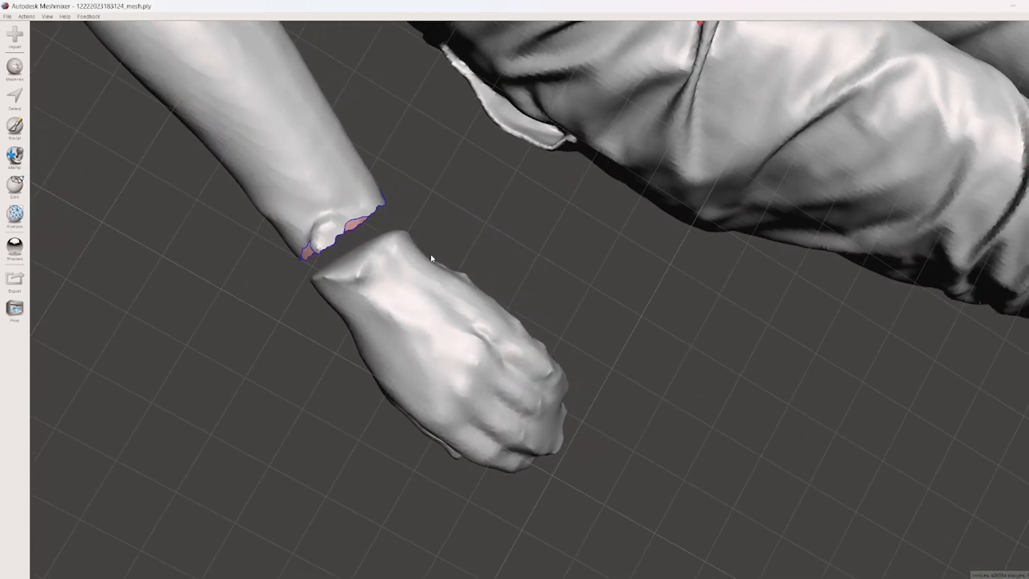
pyautogui.click(16, 97)
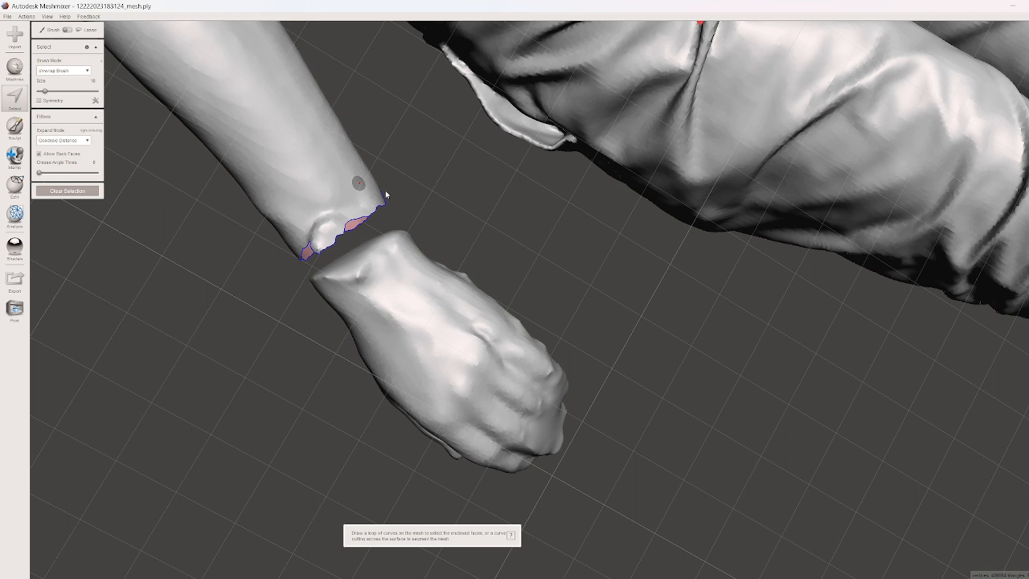
pyautogui.moveTo(385, 191)
pyautogui.mouseDown()
pyautogui.moveTo(337, 207)
pyautogui.moveTo(383, 201)
pyautogui.mouseUp()
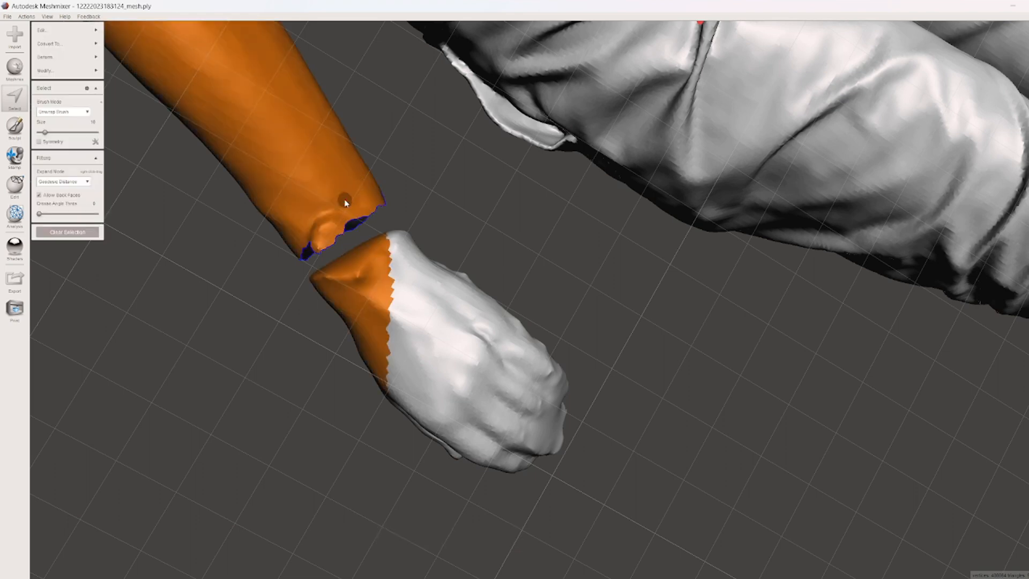
pyautogui.click(67, 231)
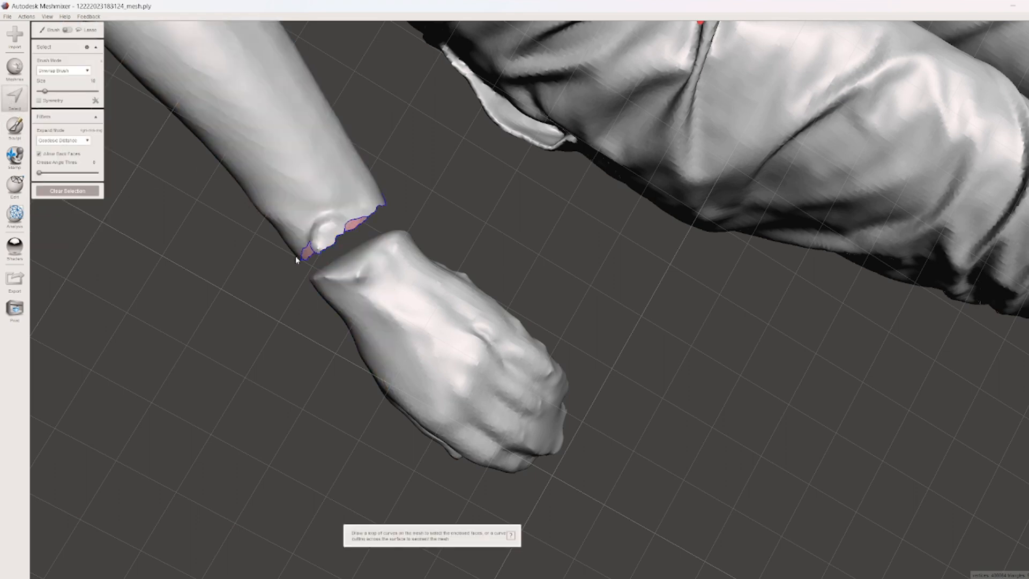
pyautogui.moveTo(264, 252); pyautogui.dragTo(394, 186)
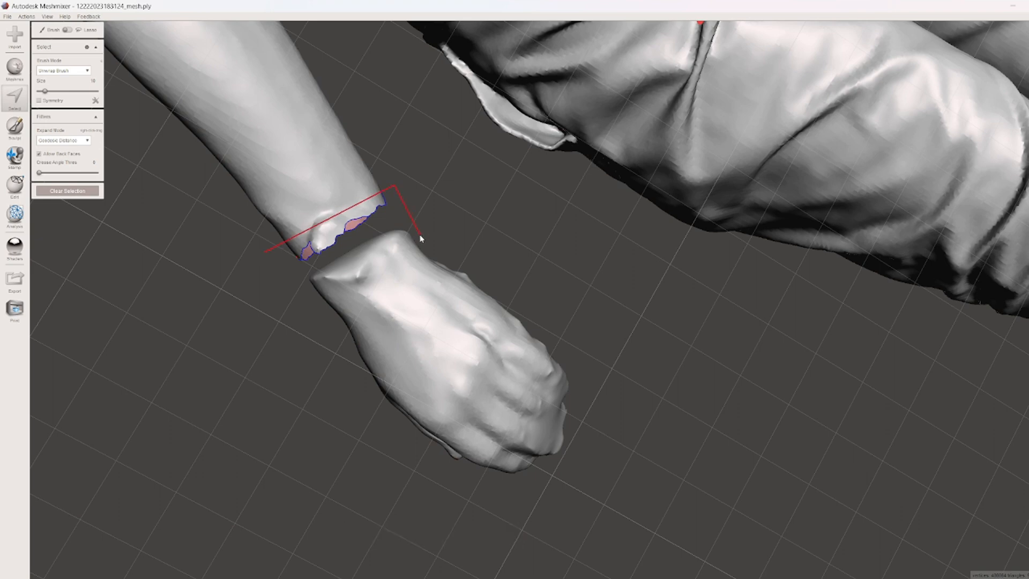
pyautogui.moveTo(420, 236)
pyautogui.mouseDown()
pyautogui.moveTo(323, 306)
pyautogui.moveTo(265, 256)
pyautogui.mouseUp()
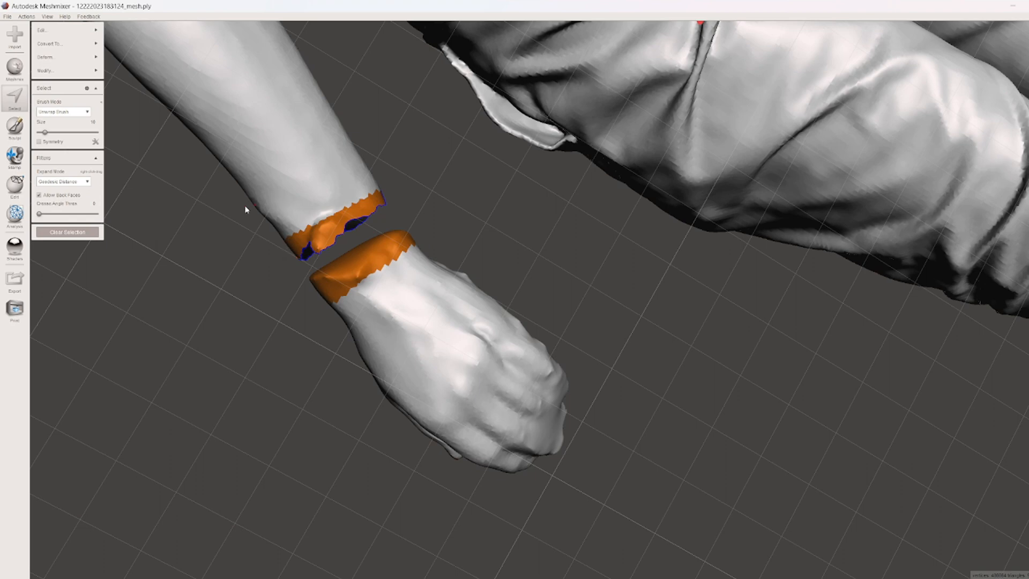
pyautogui.moveTo(93, 21)
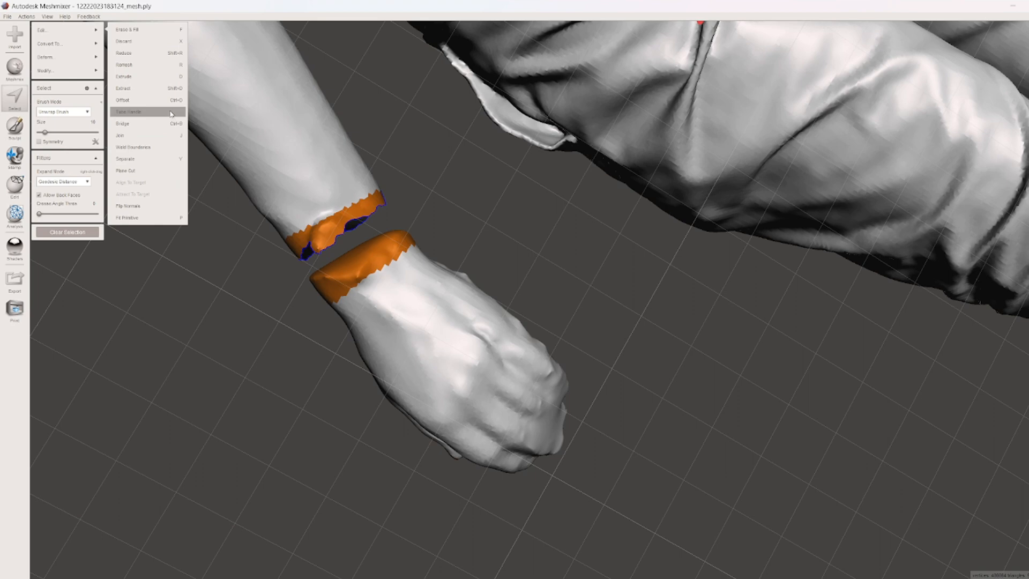
pyautogui.click(159, 42)
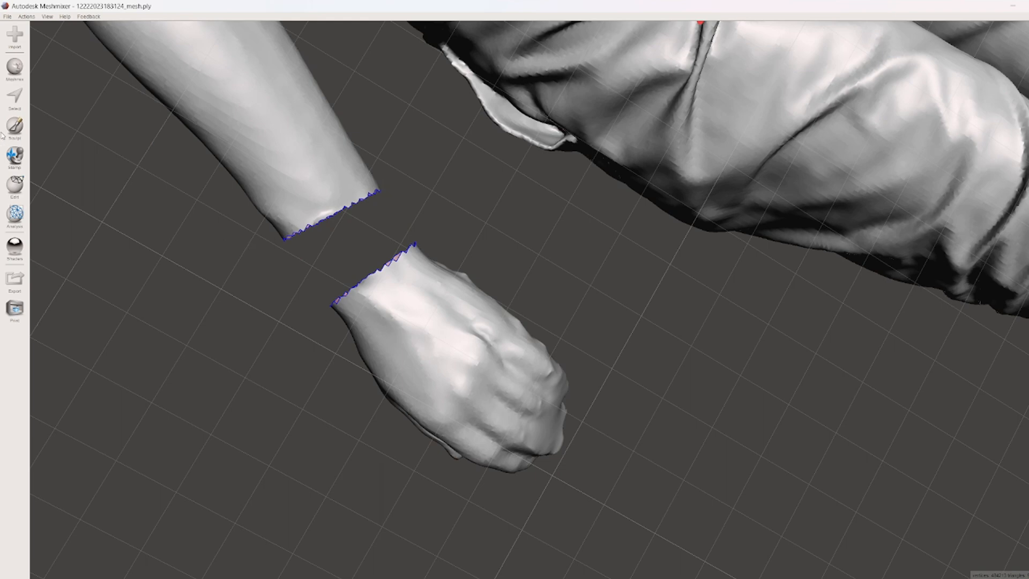
# Step: Lasso-select the trimmed edges of the forearm and hand and join them across the wrist gap, clearing the selection
pyautogui.click(14, 96)
pyautogui.moveTo(268, 235); pyautogui.dragTo(391, 174)
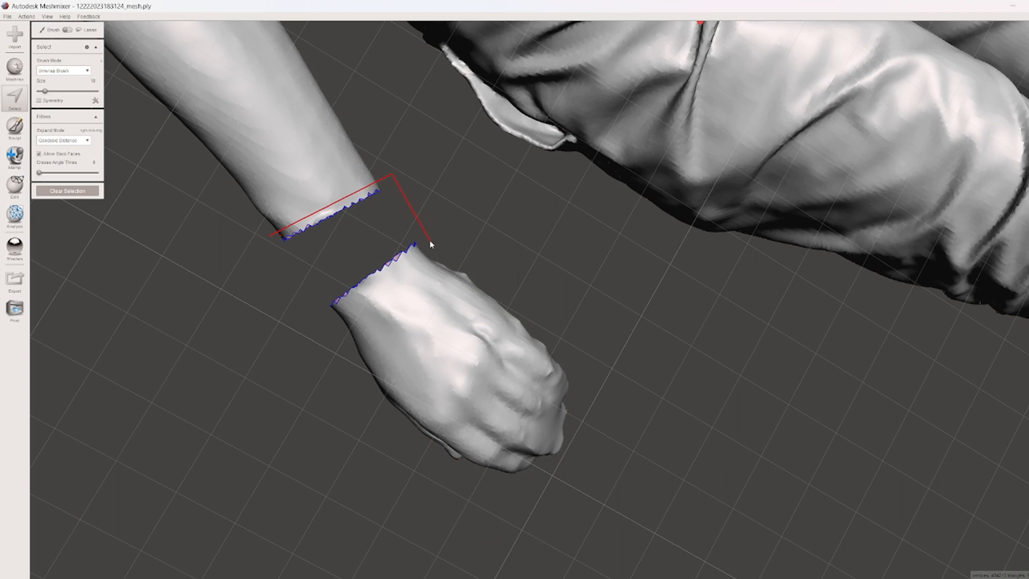
pyautogui.moveTo(382, 276); pyautogui.dragTo(322, 325)
pyautogui.moveTo(269, 235); pyautogui.dragTo(268, 236)
pyautogui.moveTo(73, 36)
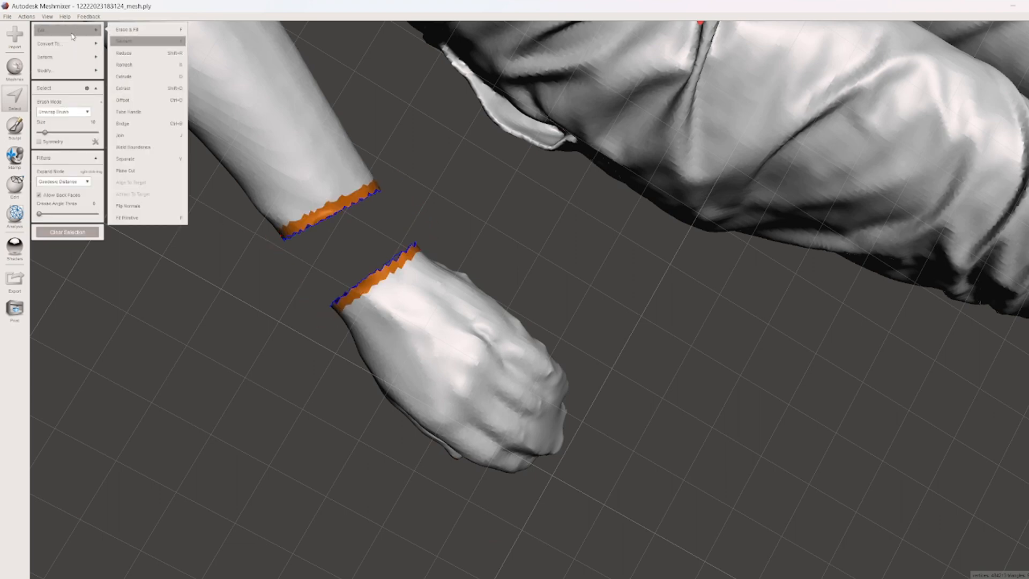
pyautogui.click(156, 136)
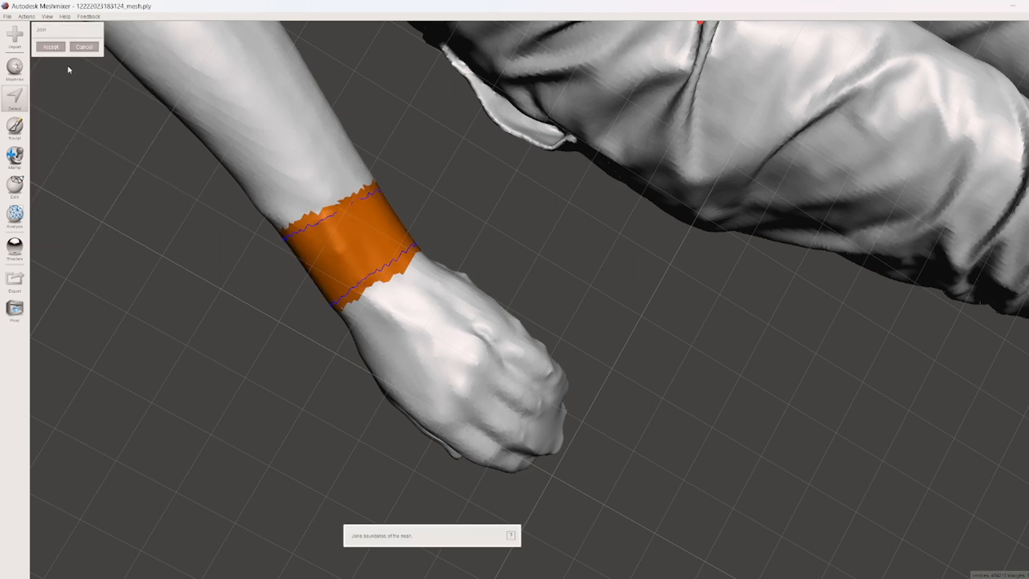
pyautogui.click(57, 47)
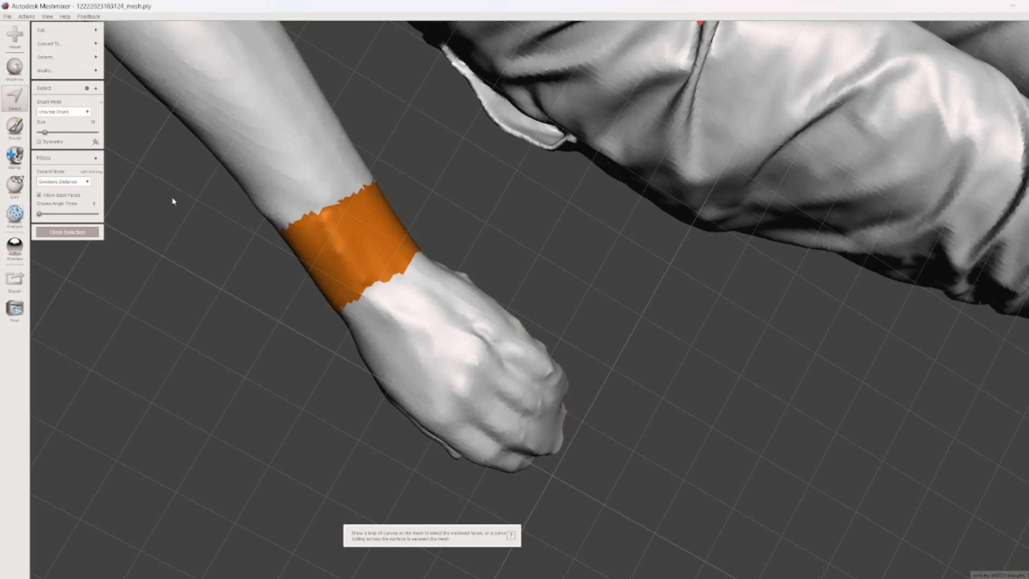
pyautogui.press('w')
pyautogui.press('w')
pyautogui.moveTo(200, 261); pyautogui.dragTo(251, 257, button='middle')
pyautogui.click(96, 232)
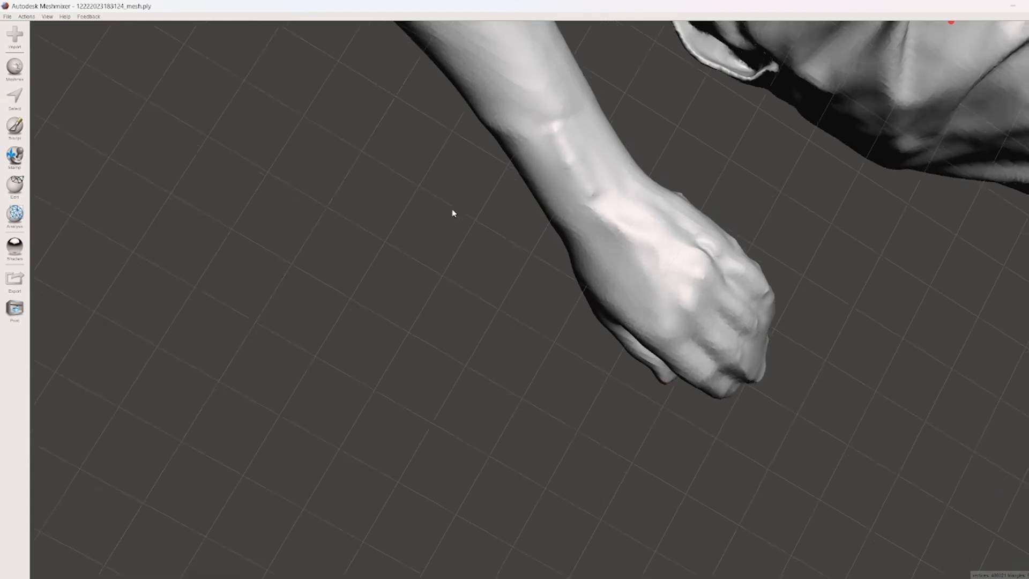
# Step: Brush-select the uneven ridge along the new wrist section, enlarging the selection brush to size 22
pyautogui.moveTo(452, 210); pyautogui.dragTo(552, 177, button='right')
pyautogui.click(15, 97)
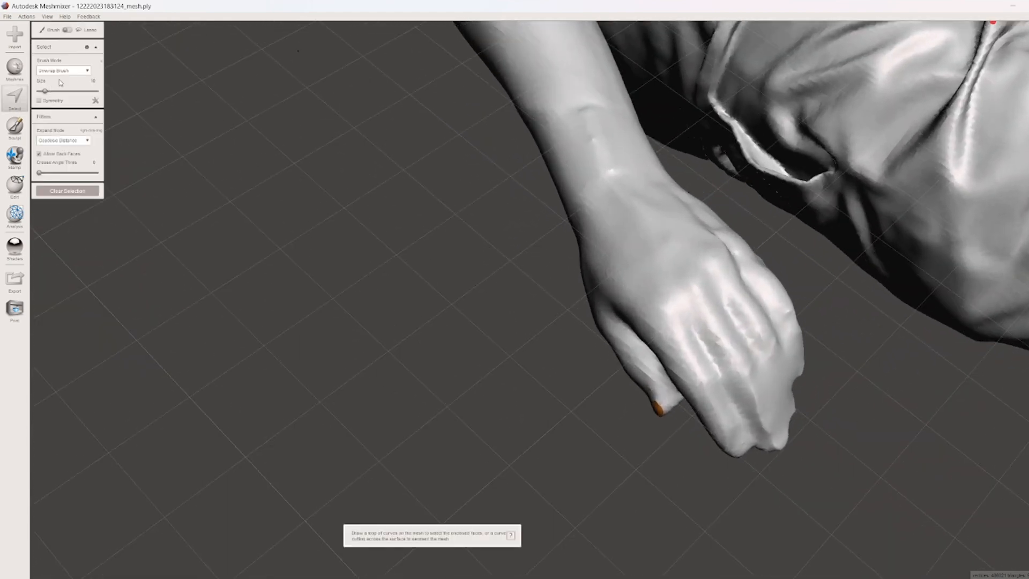
pyautogui.moveTo(578, 110); pyautogui.dragTo(592, 134)
pyautogui.moveTo(592, 134)
pyautogui.mouseDown(button='right')
pyautogui.moveTo(654, 150)
pyautogui.moveTo(595, 148)
pyautogui.mouseUp(button='right')
pyautogui.moveTo(76, 71)
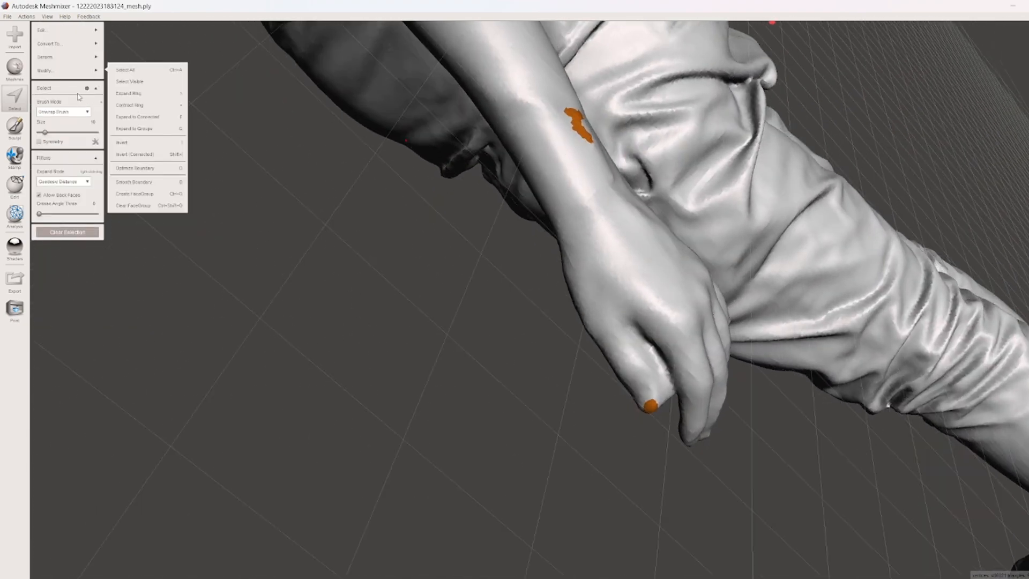
pyautogui.click(51, 133)
pyautogui.moveTo(410, 145)
pyautogui.mouseDown(button='right')
pyautogui.moveTo(434, 155)
pyautogui.moveTo(486, 150)
pyautogui.mouseUp(button='right')
pyautogui.moveTo(584, 111); pyautogui.dragTo(604, 165)
# Step: Apply the Shape Preserving Smooth deformation to the selected wrist area and clear the selection
pyautogui.moveTo(96, 57)
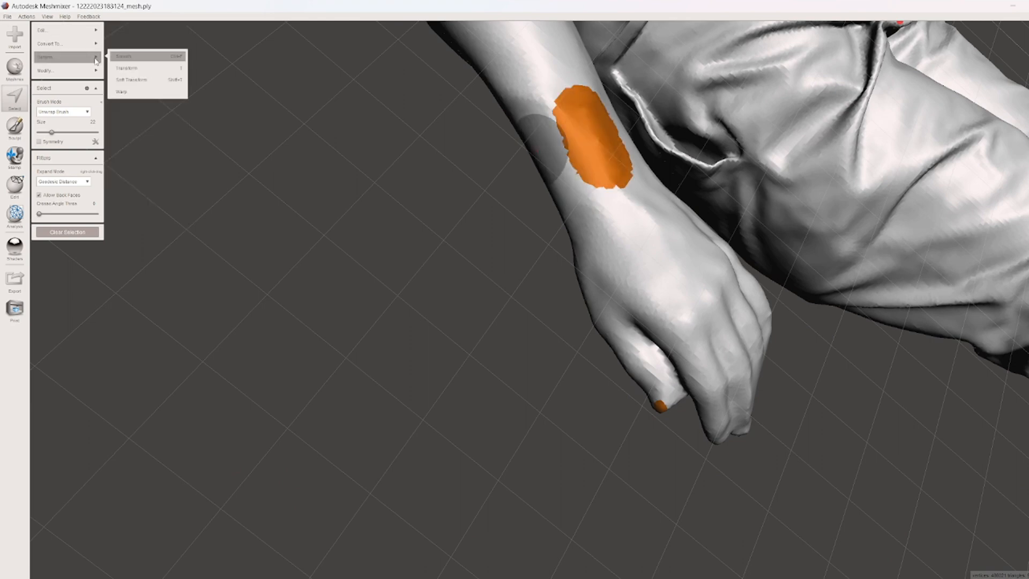
pyautogui.click(127, 58)
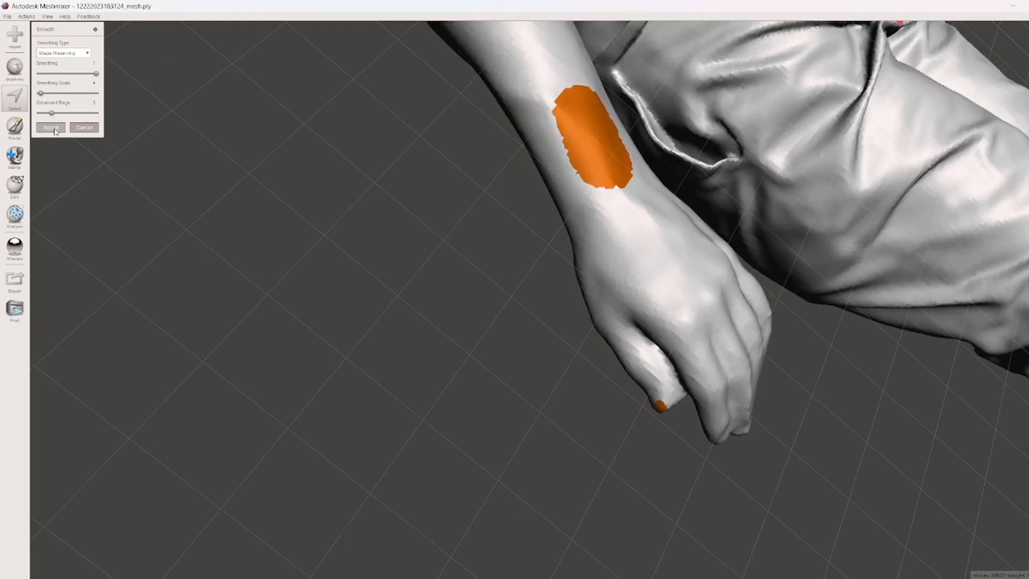
pyautogui.click(52, 127)
pyautogui.moveTo(257, 177); pyautogui.dragTo(353, 171, button='right')
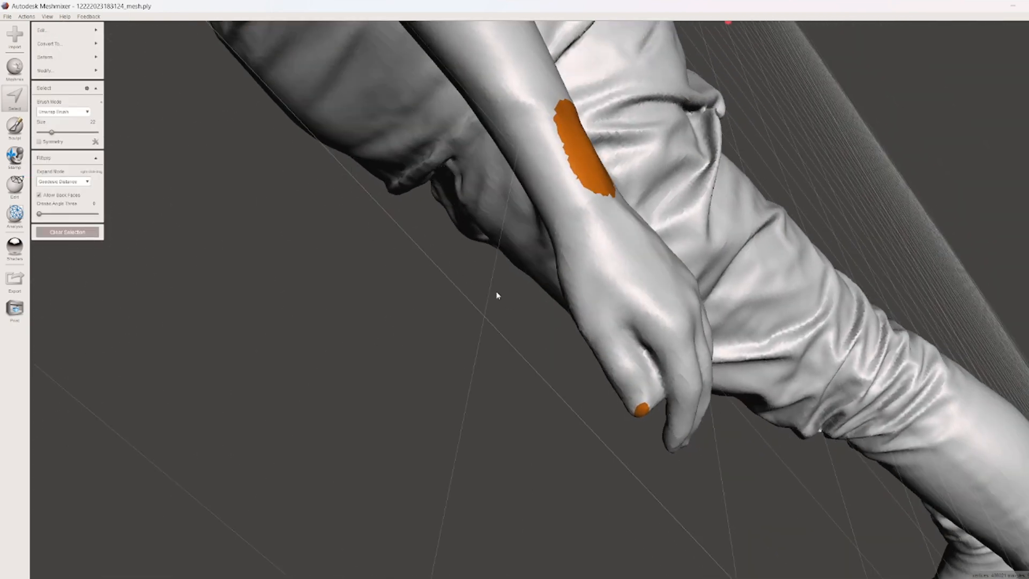
pyautogui.moveTo(497, 295); pyautogui.dragTo(373, 234, button='right')
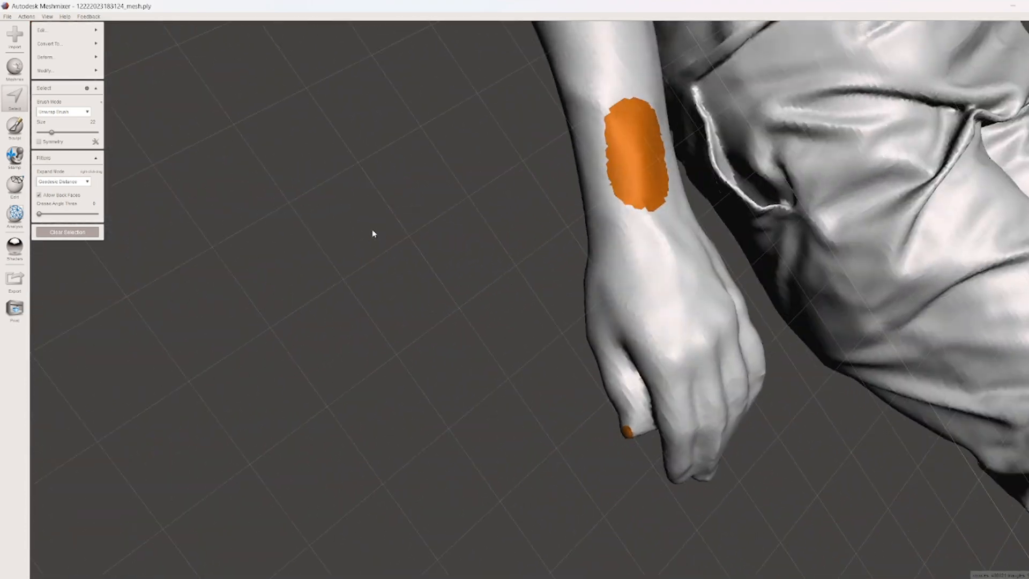
pyautogui.scroll(-4, 364, 226)
pyautogui.click(67, 231)
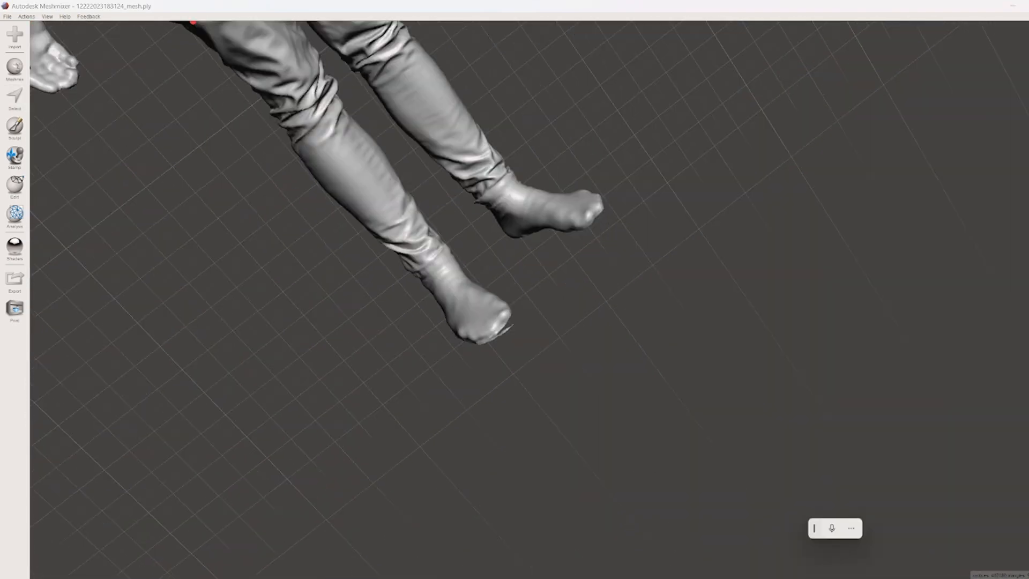
# Step: Lasso-select the thin leftover floor flap along the underside of the nearer foot, from toes to heel
pyautogui.scroll(6, 500, 361)
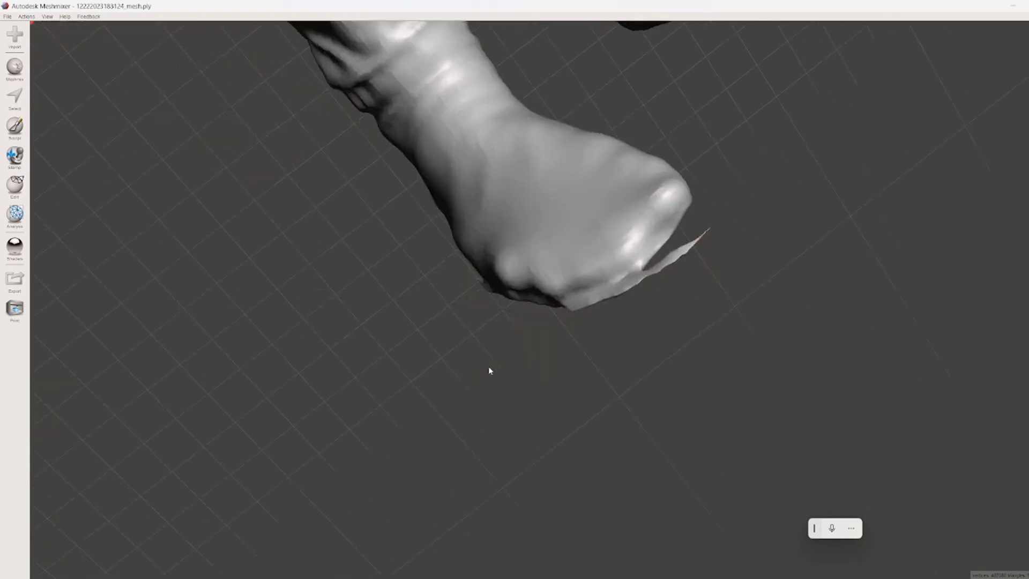
pyautogui.moveTo(489, 370); pyautogui.dragTo(565, 340, button='right')
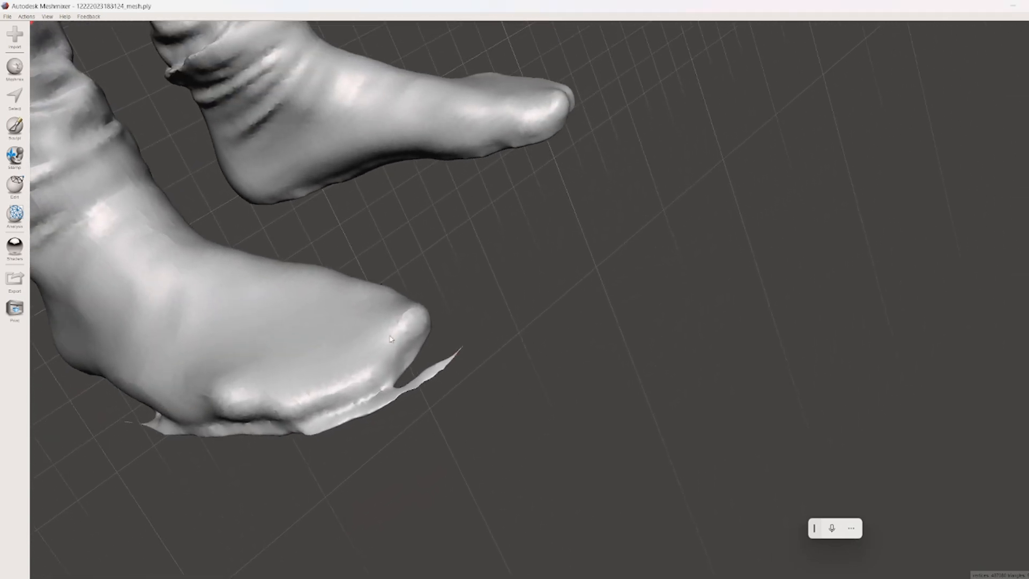
pyautogui.moveTo(391, 338); pyautogui.dragTo(196, 214, button='right')
pyautogui.click(14, 97)
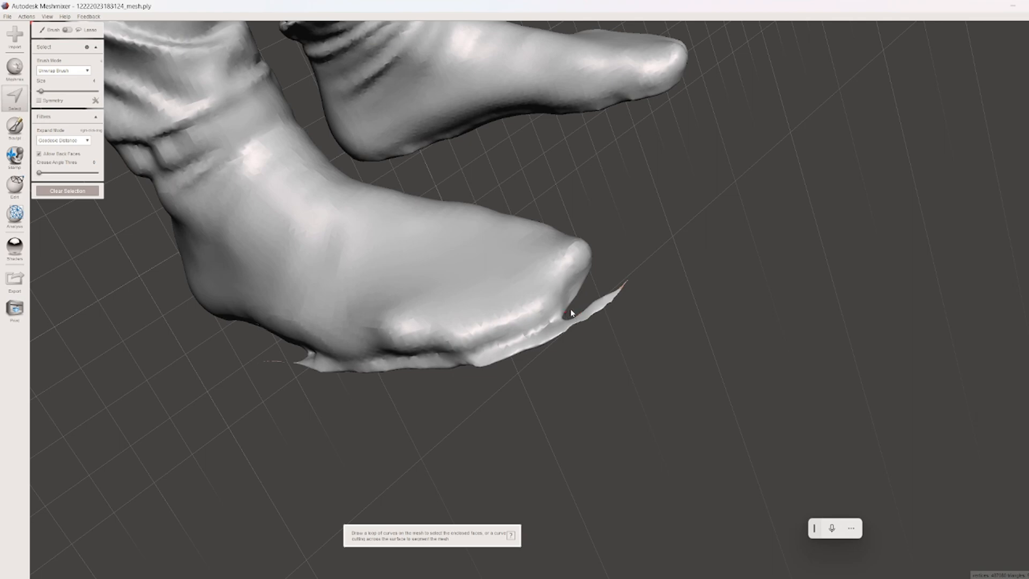
pyautogui.moveTo(580, 305); pyautogui.dragTo(495, 351)
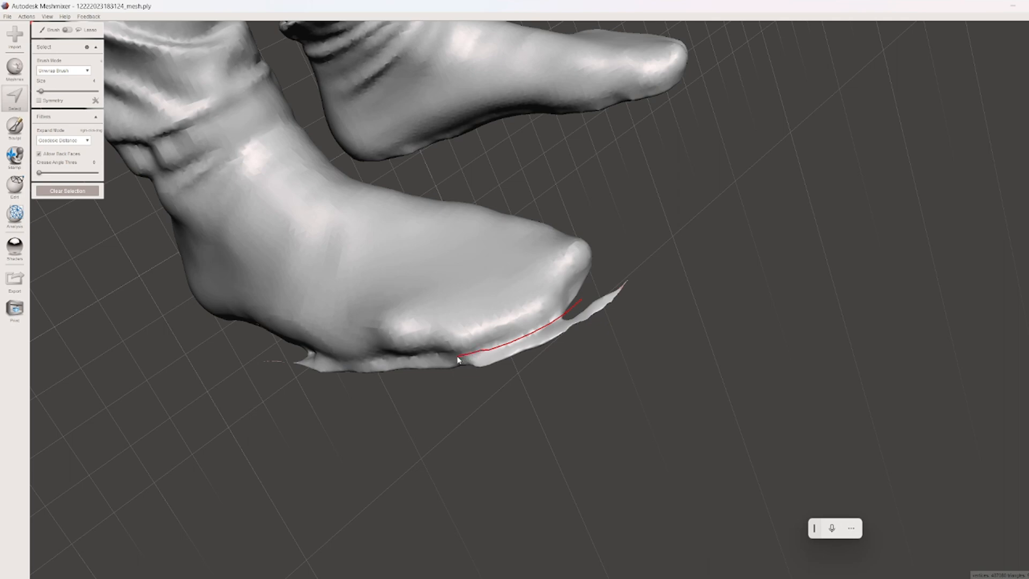
pyautogui.moveTo(418, 359); pyautogui.dragTo(328, 365)
pyautogui.moveTo(578, 304); pyautogui.dragTo(577, 300)
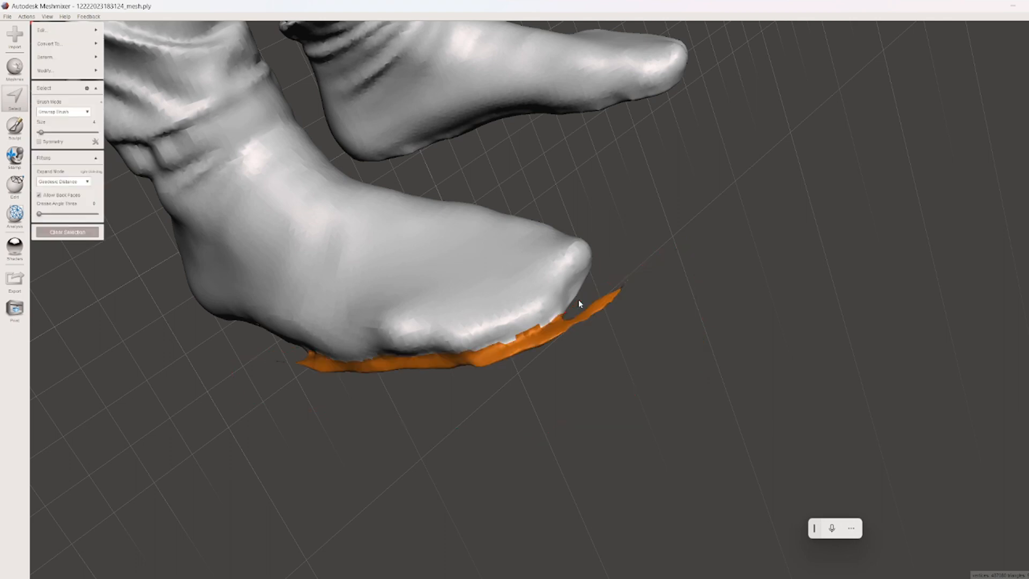
# Step: Erase and fill the selected flap under the foot with the Smooth MVC fill, and inspect the new sole in wireframe
pyautogui.moveTo(68, 32)
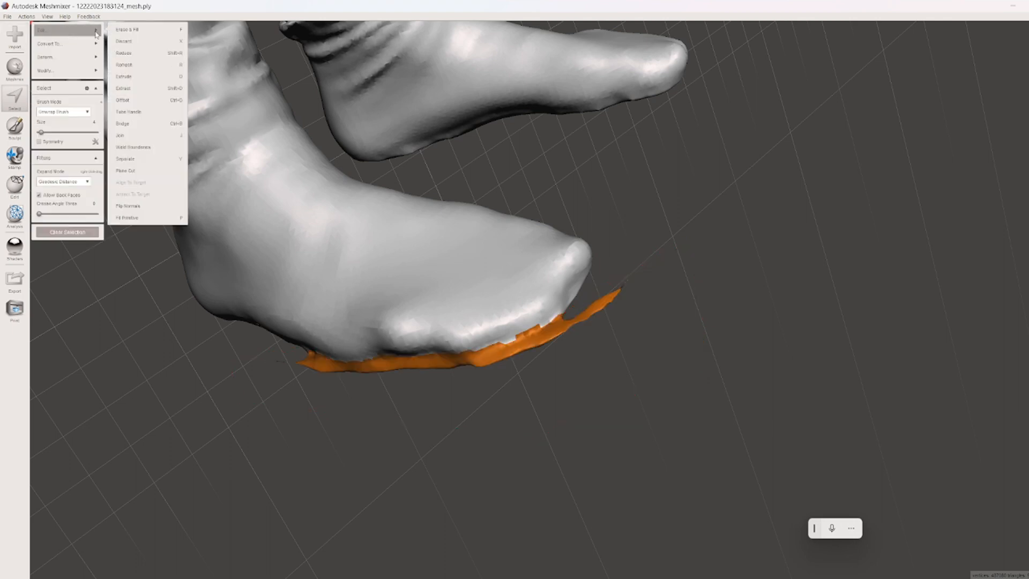
pyautogui.click(128, 31)
pyautogui.scroll(3, 363, 409)
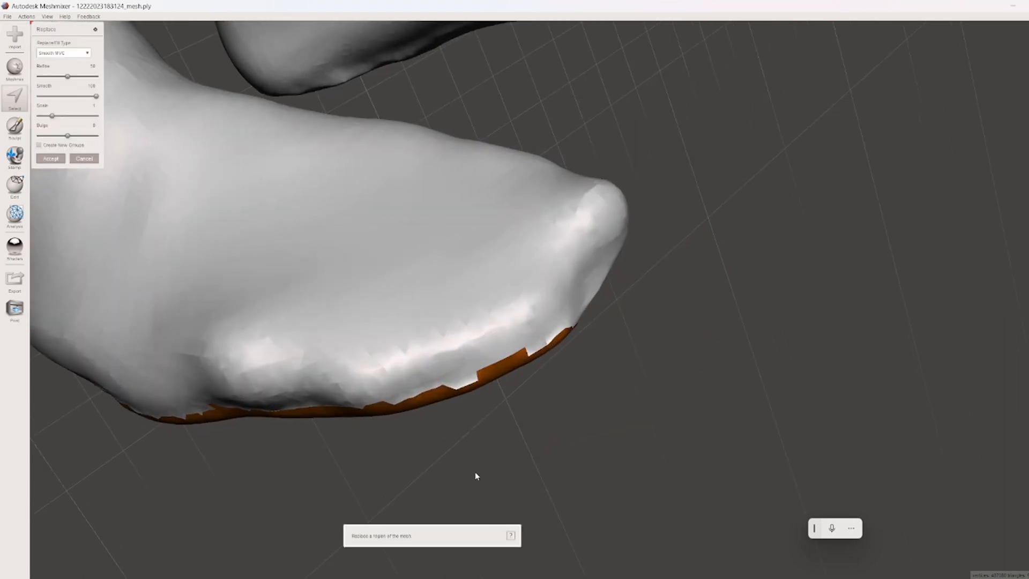
pyautogui.scroll(4, 474, 472)
pyautogui.moveTo(482, 449); pyautogui.dragTo(584, 289, button='right')
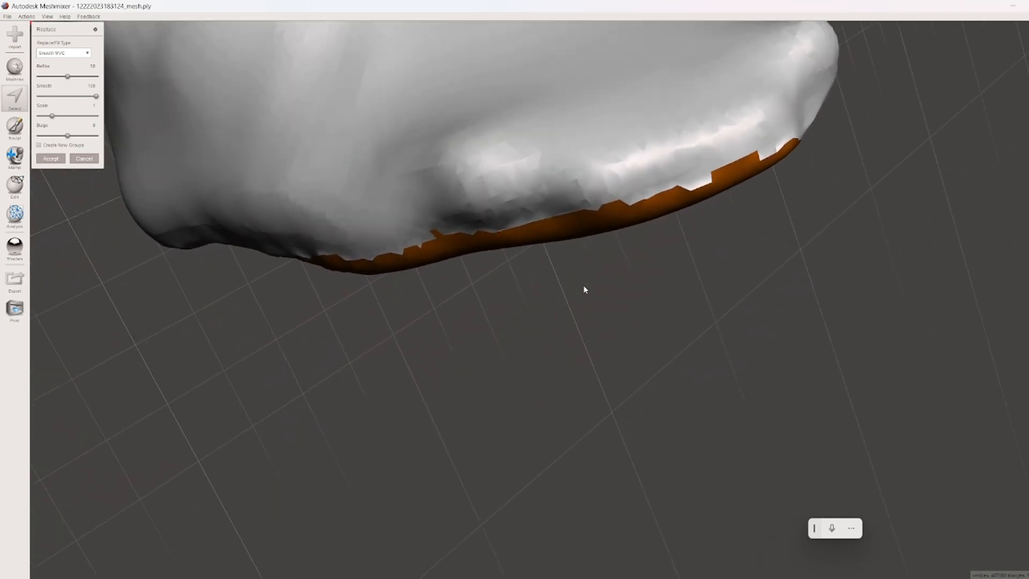
pyautogui.scroll(-3, 214, 184)
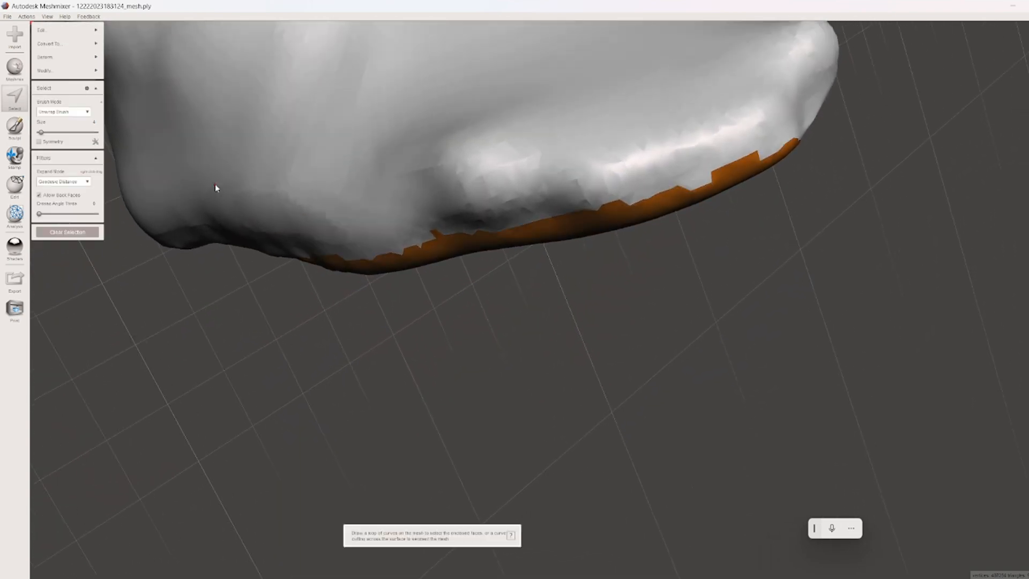
pyautogui.press('w')
pyautogui.scroll(3, 484, 277)
pyautogui.press('Escape')
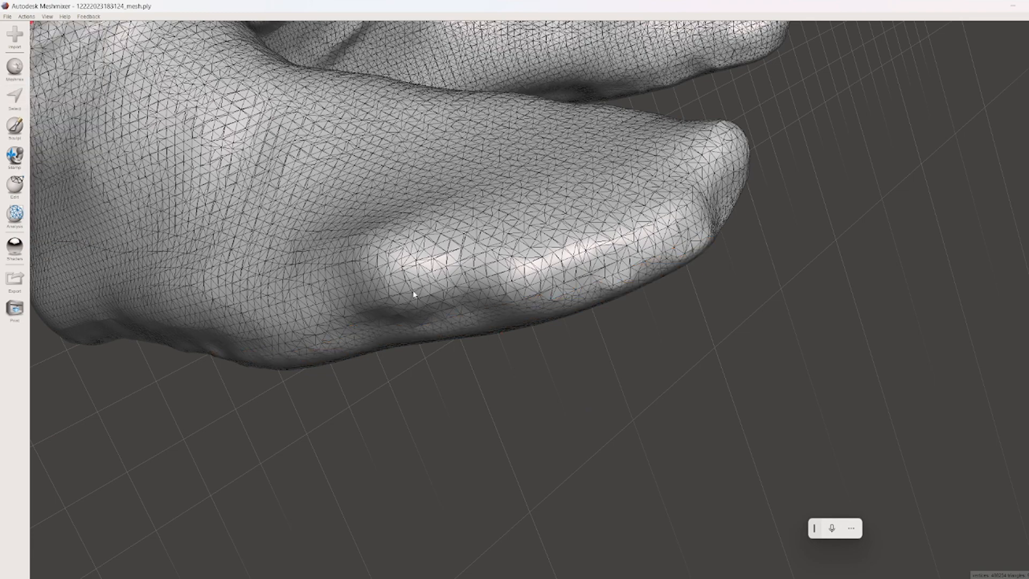
pyautogui.scroll(-3, 476, 298)
pyautogui.scroll(4, 571, 271)
pyautogui.press('w')
# Step: Smooth the small bump on the sole's edge below the toes with a slightly larger sculpting brush
pyautogui.press('s')
pyautogui.press('space')
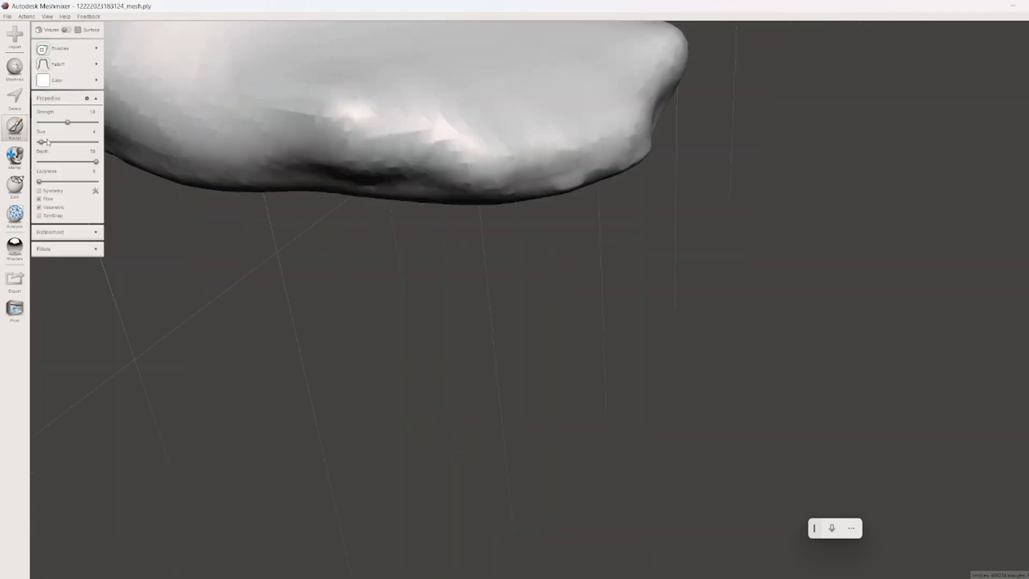
pyautogui.moveTo(40, 142); pyautogui.dragTo(47, 142)
pyautogui.moveTo(578, 191); pyautogui.dragTo(580, 186)
# Step: Brush-select the small uneven area on the sole's edge near the toes and start the Smooth deformation on it
pyautogui.click(14, 99)
pyautogui.click(570, 180)
pyautogui.click(68, 56)
pyautogui.click(145, 56)
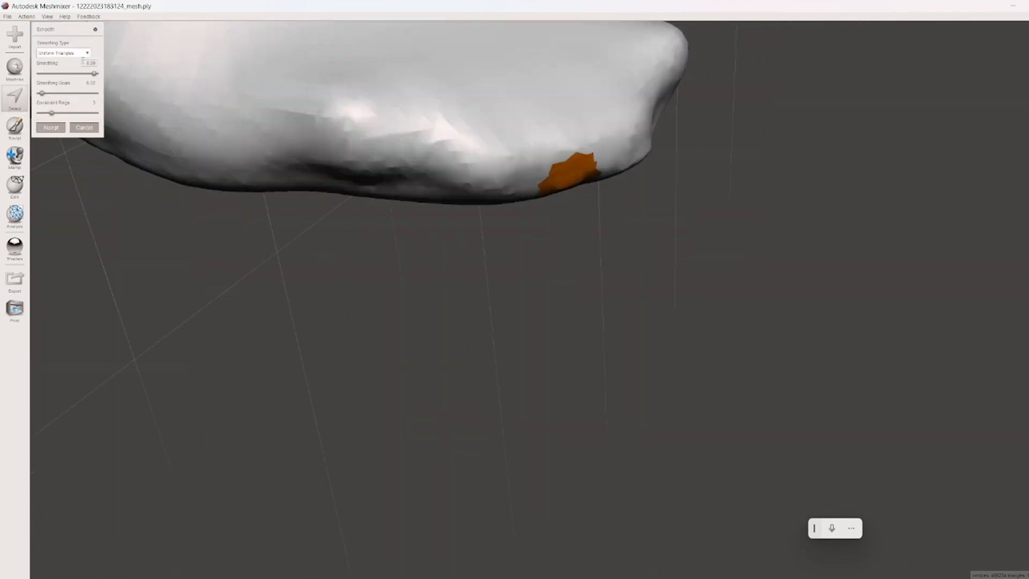